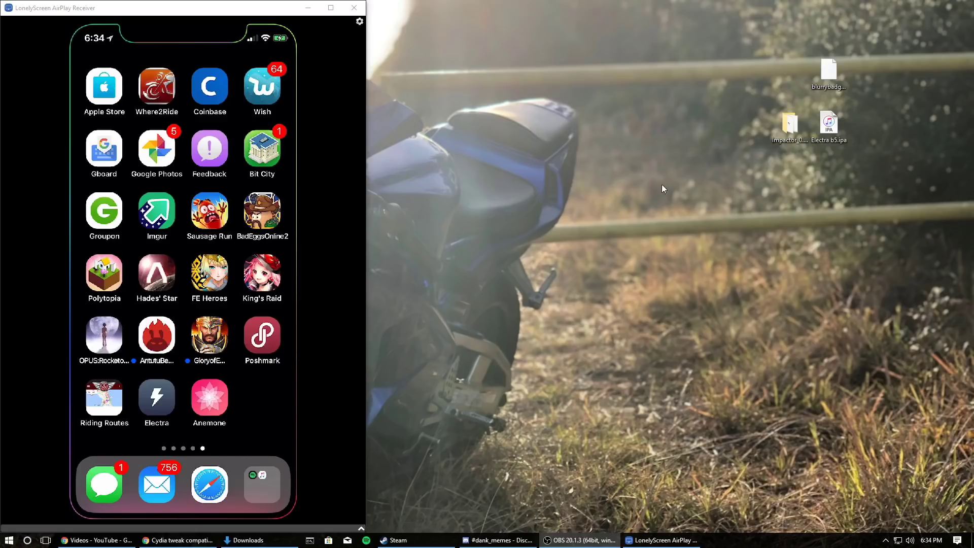
Step: Switch from LonelyScreen to Chrome's 'Cydia tweak compatibility' page using the taskbar
left_click_drag(717, 202, 888, 45)
left_click(889, 50)
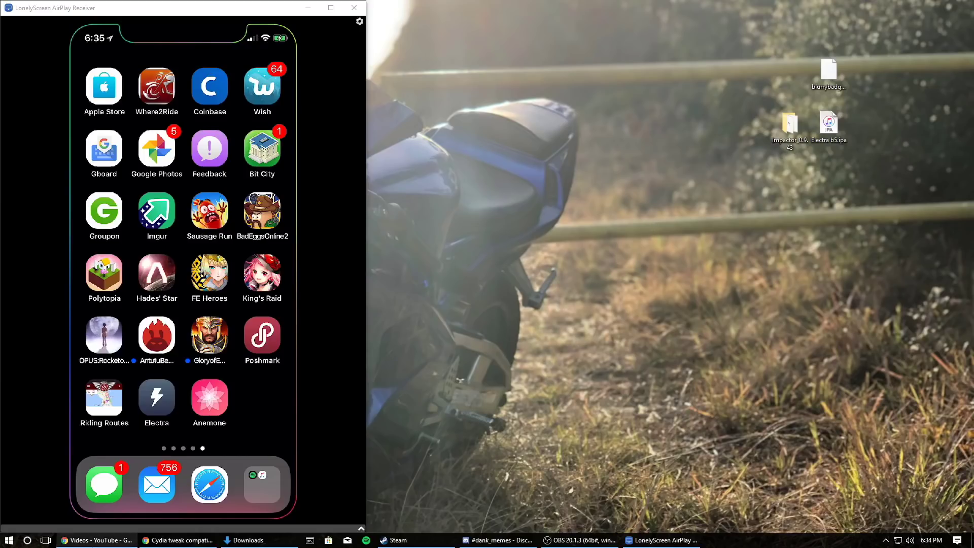
left_click(178, 540)
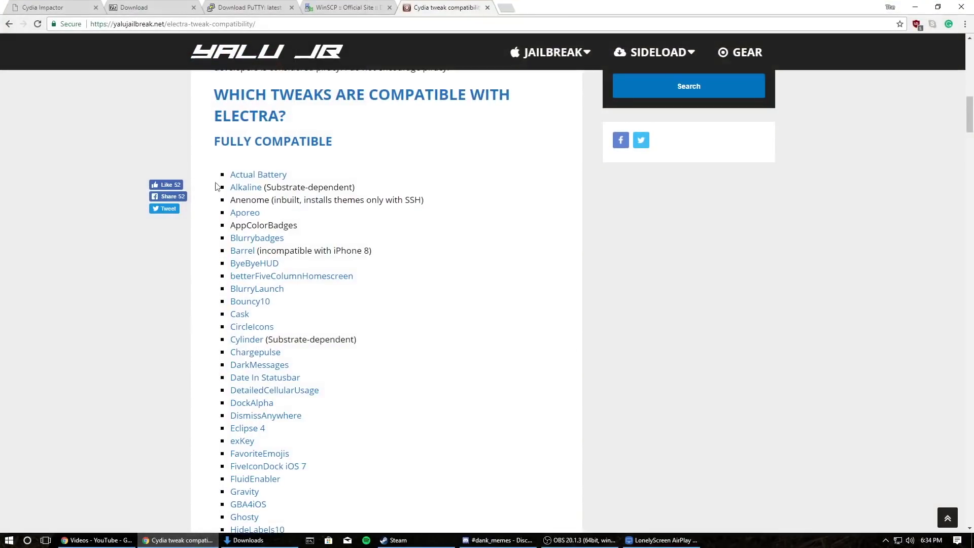
Step: Move from the Cydia Impactor tab to the 7-Zip download tab, then open the Start button's system menu
left_click(18, 6)
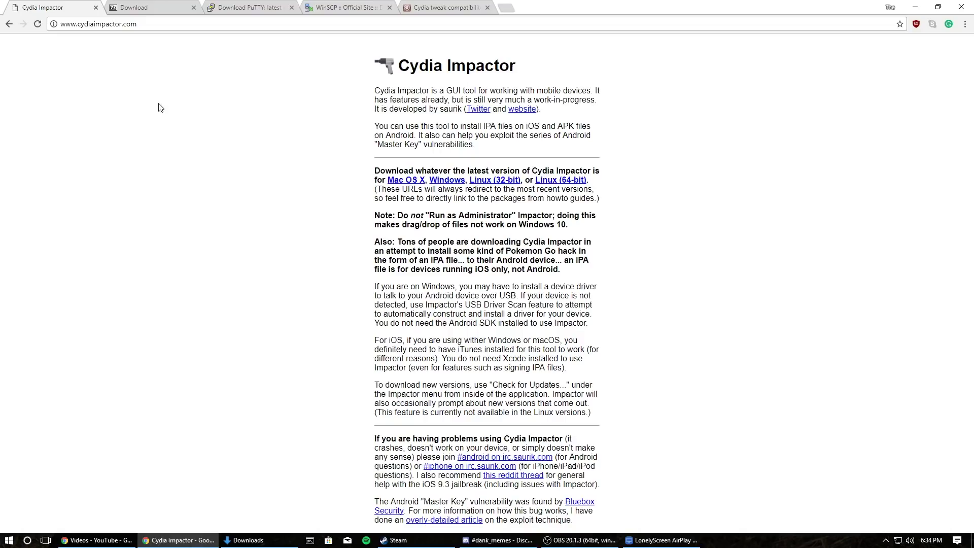
left_click(142, 6)
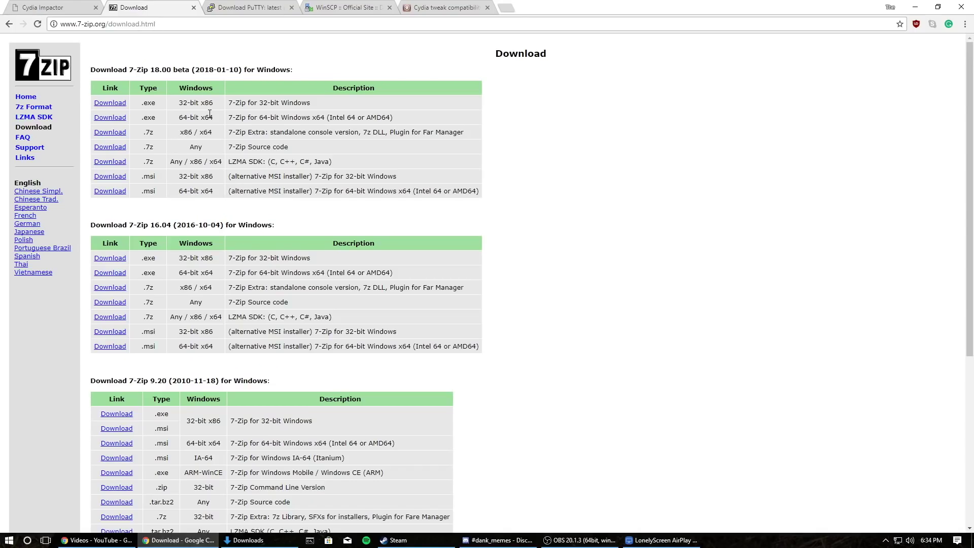
left_click_drag(210, 112, 175, 104)
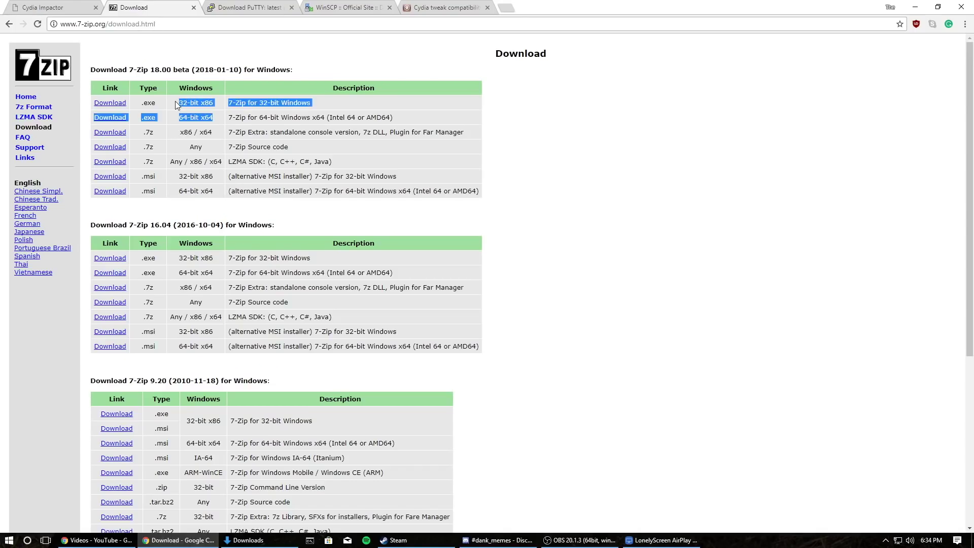
left_click(204, 104)
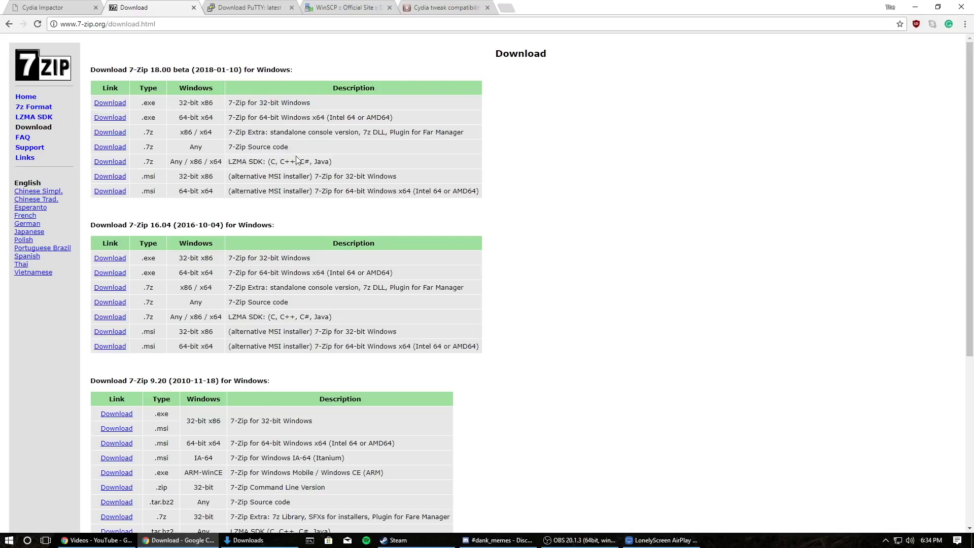
right_click(9, 540)
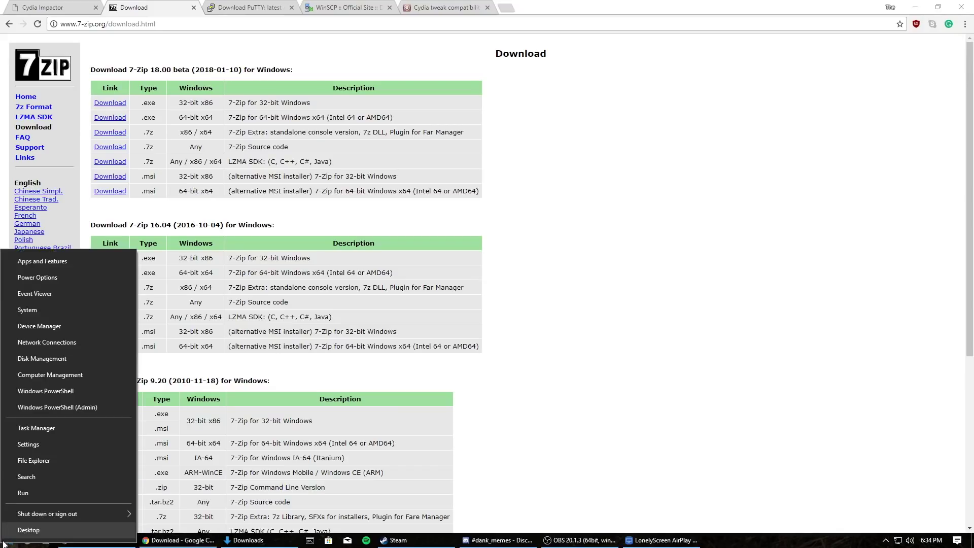
left_click(43, 311)
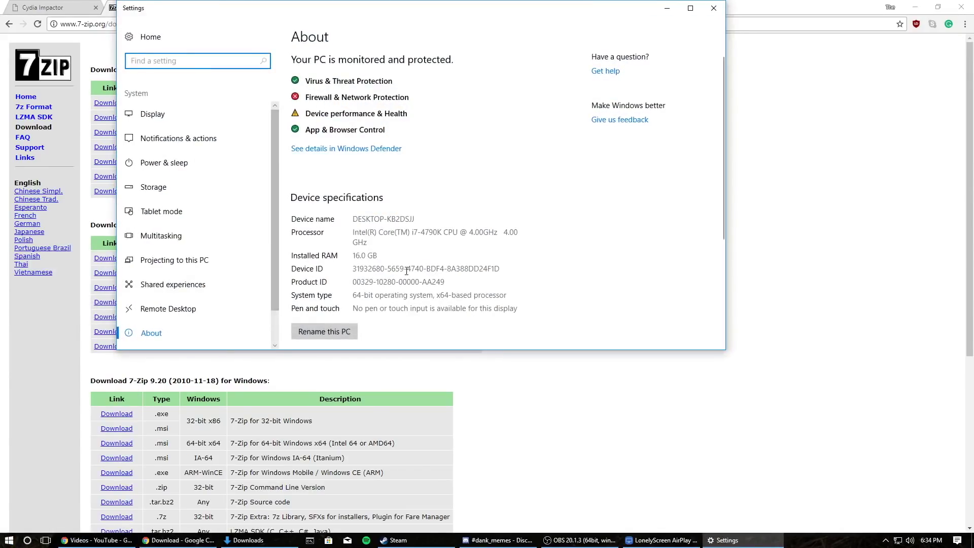
scroll(472, 261, "down", 5)
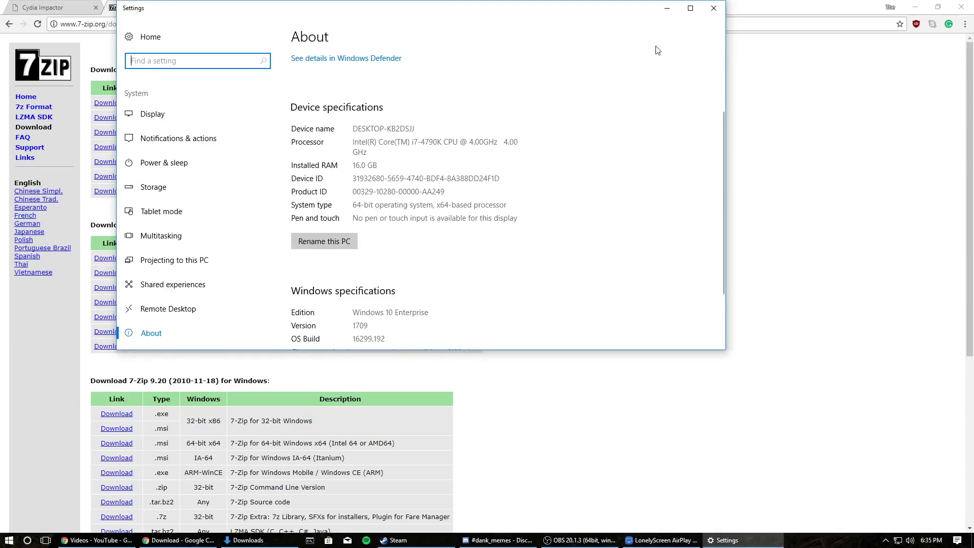
left_click(713, 8)
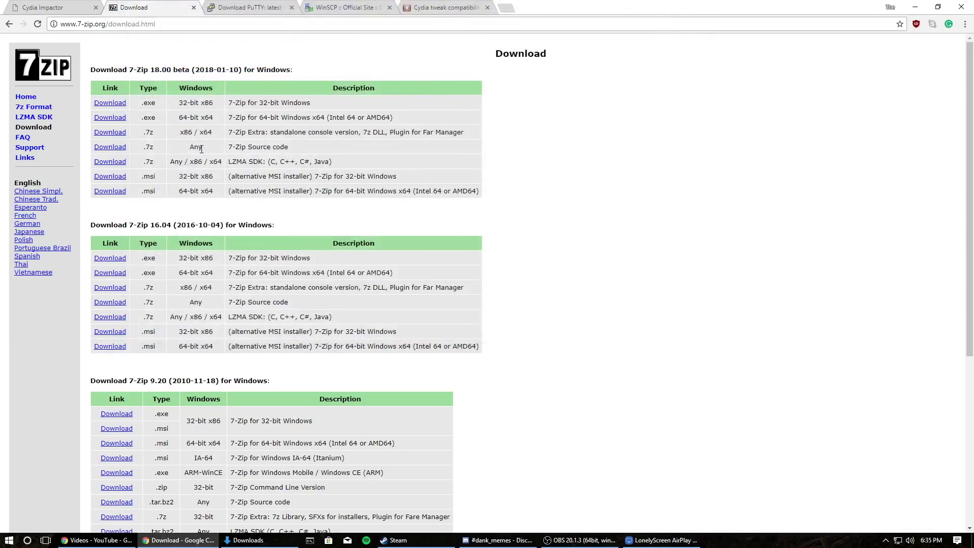
Step: Look over the PuTTY 0.70 and WinSCP 5.11.3 download tabs, ending on the tweak compatibility tab
left_click(281, 6)
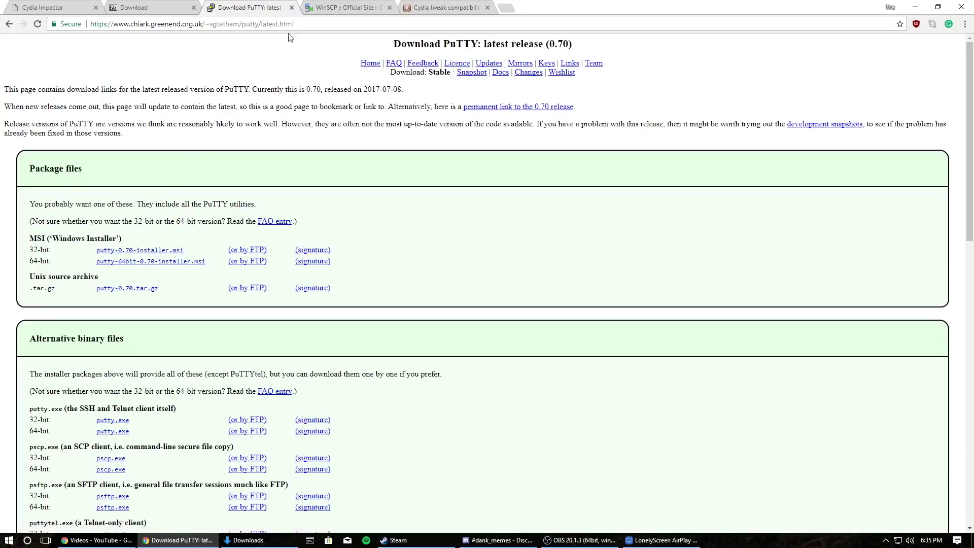
left_click(340, 6)
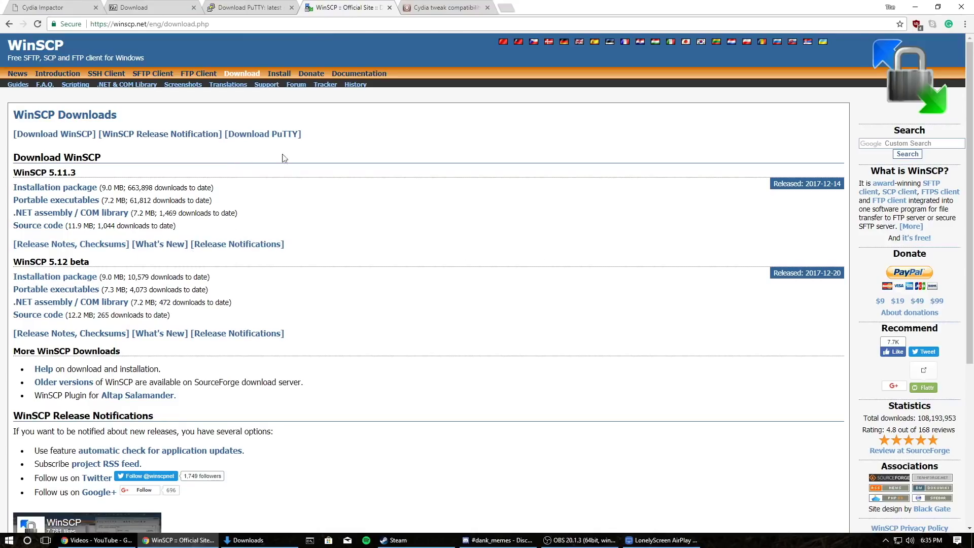
left_click(428, 8)
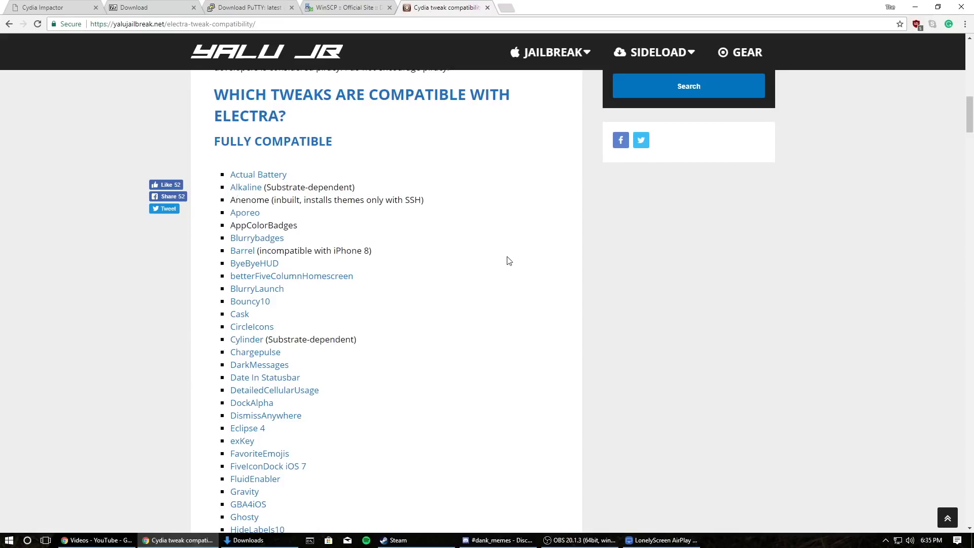
Step: Scroll through the Electra tweak list and highlight its FULLY COMPATIBLE heading
scroll(509, 261, "down", 12)
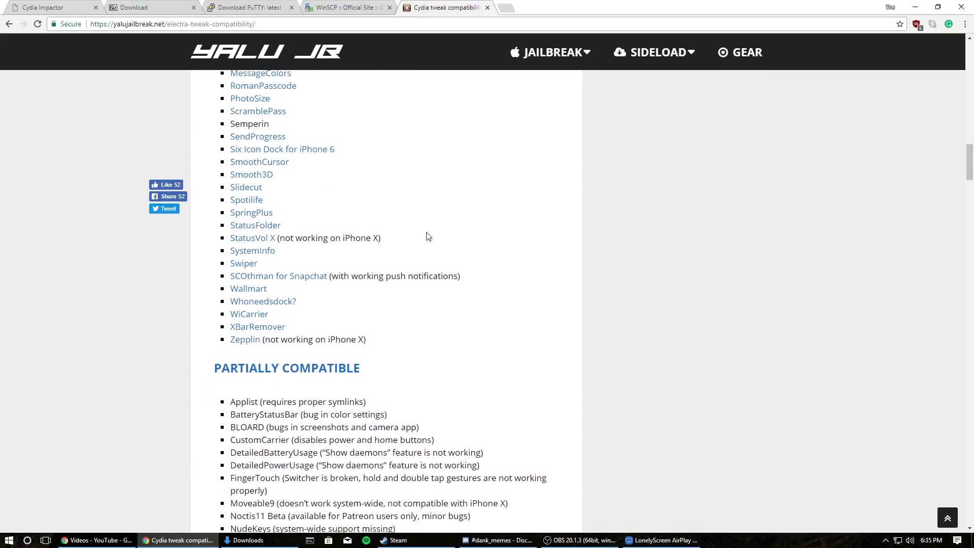
scroll(555, 228, "down", 3)
scroll(565, 230, "up", 7)
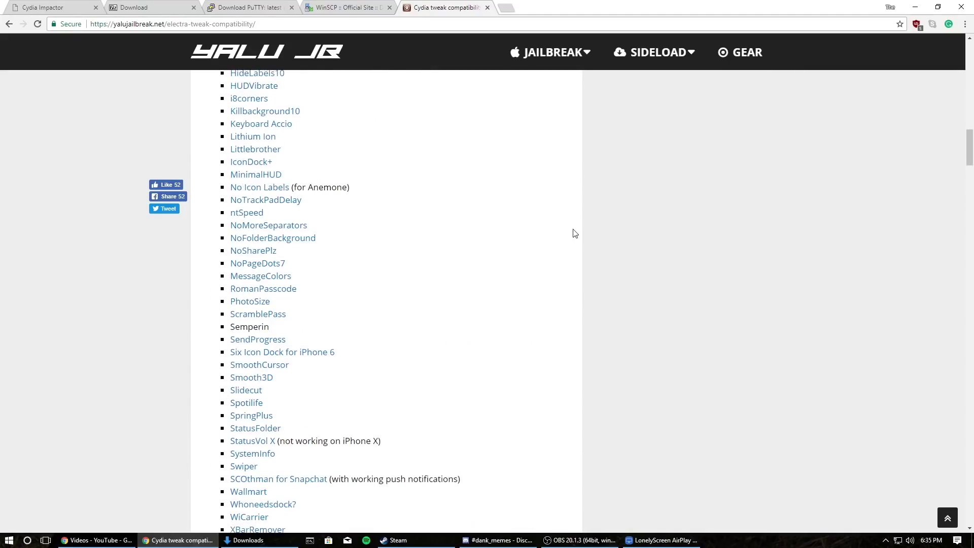
scroll(575, 234, "up", 11)
scroll(575, 234, "down", 3)
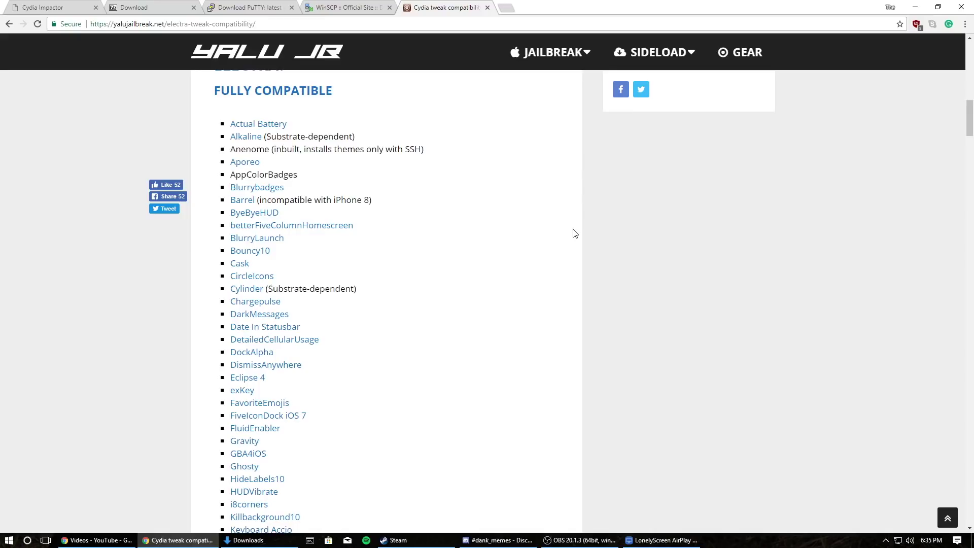
left_click_drag(215, 90, 355, 90)
left_click(401, 105)
Step: Keep reviewing the compatible tweaks, highlight ELECTRA in the heading, then minimize Chrome
scroll(441, 148, "down", 10)
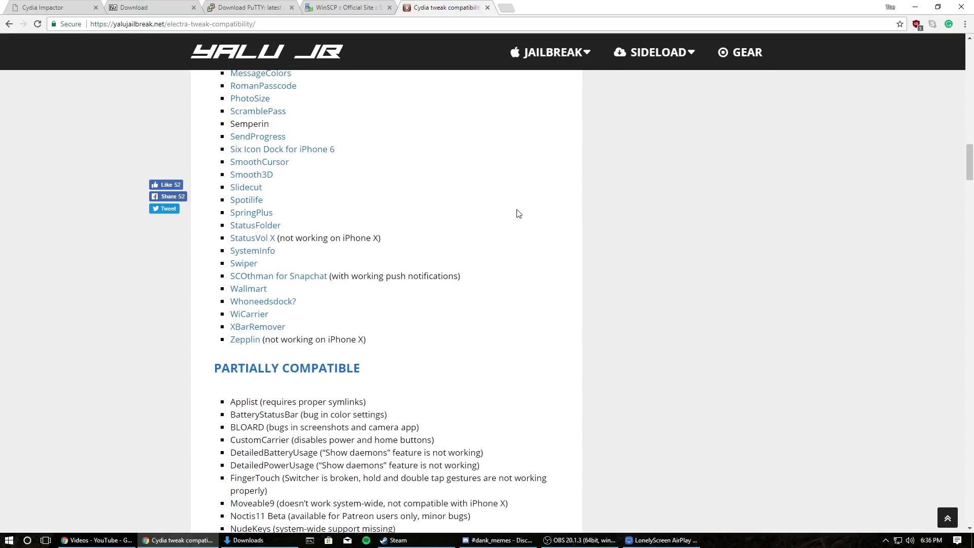
scroll(517, 214, "up", 9)
scroll(519, 213, "up", 5)
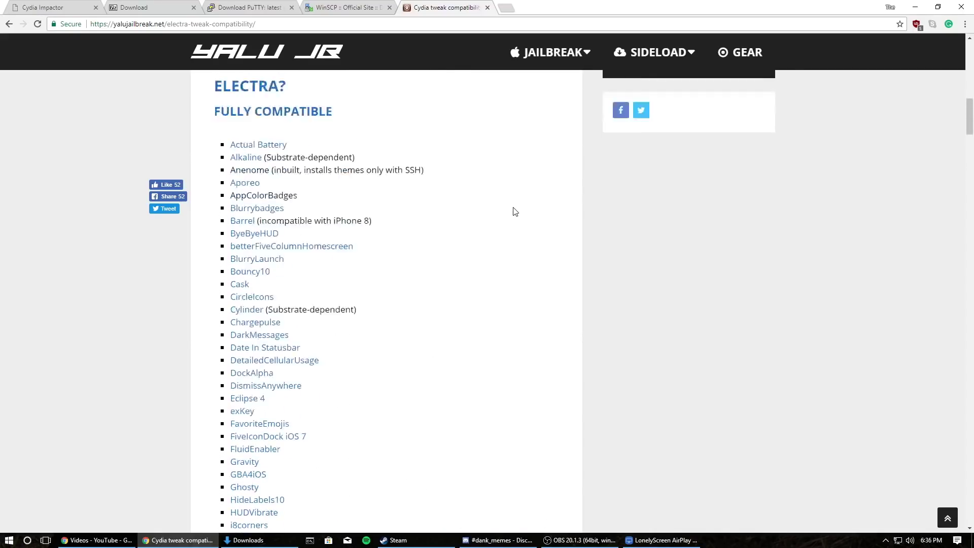
scroll(493, 234, "down", 12)
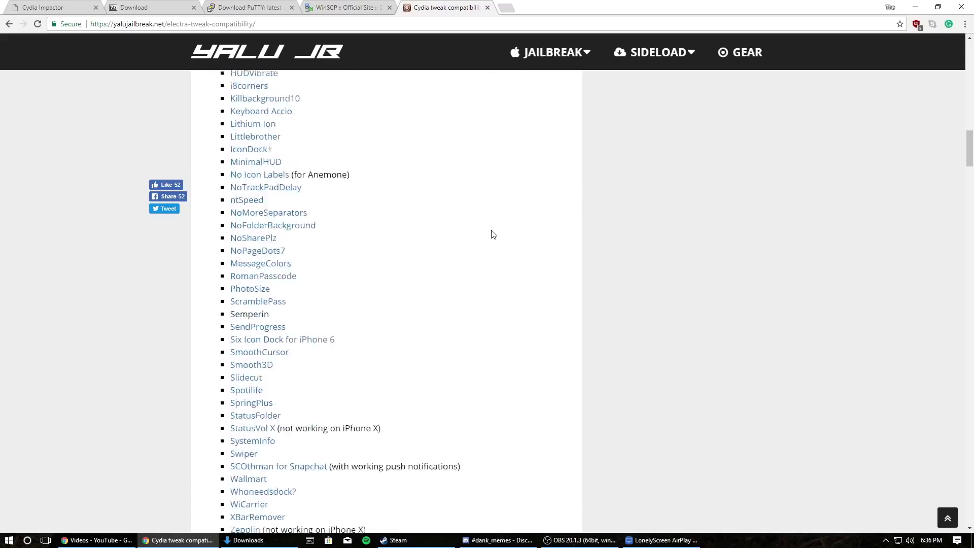
scroll(411, 287, "up", 12)
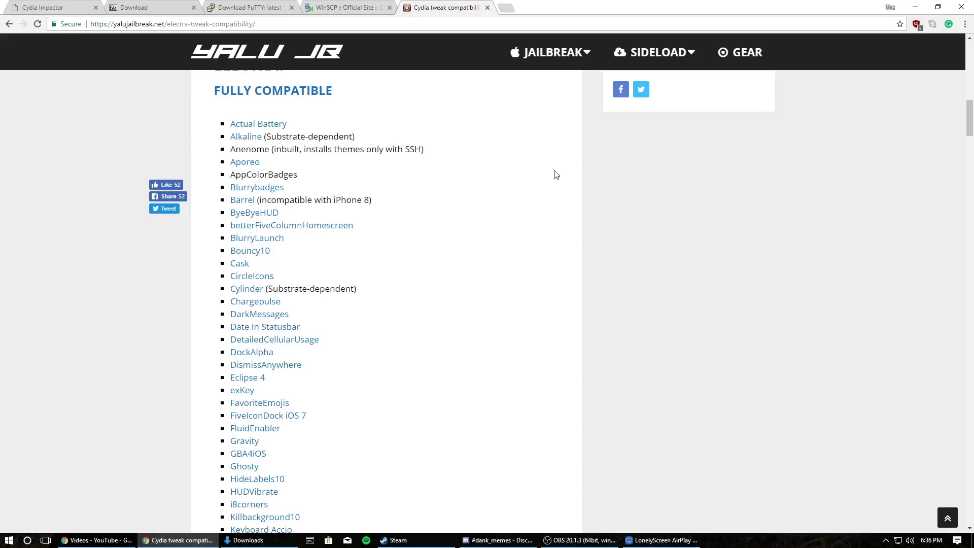
scroll(455, 231, "up", 3)
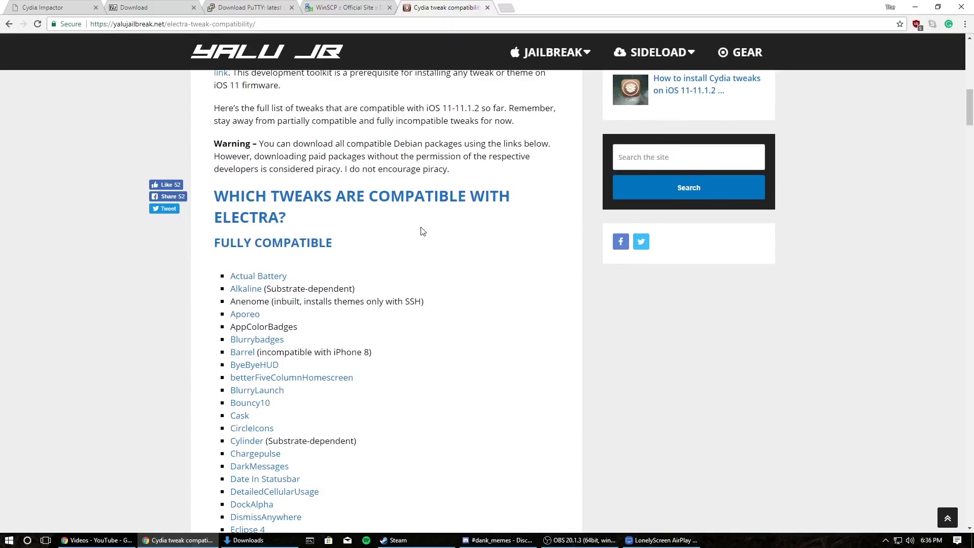
scroll(421, 230, "down", 2)
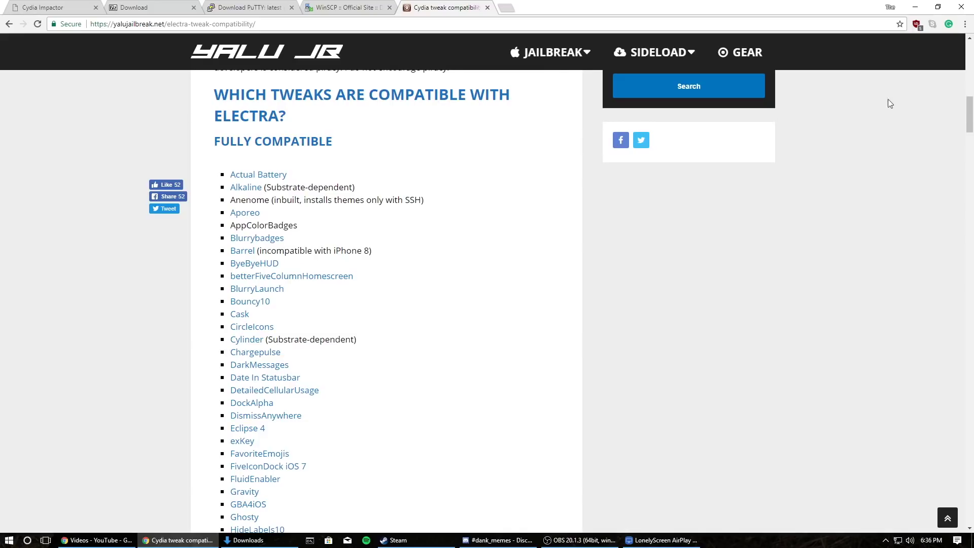
left_click_drag(279, 116, 225, 105)
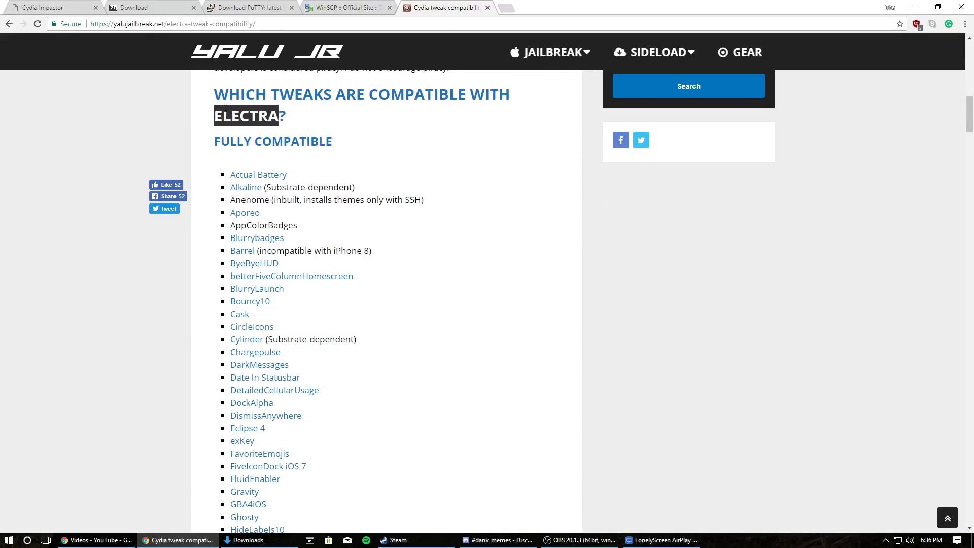
left_click(225, 106)
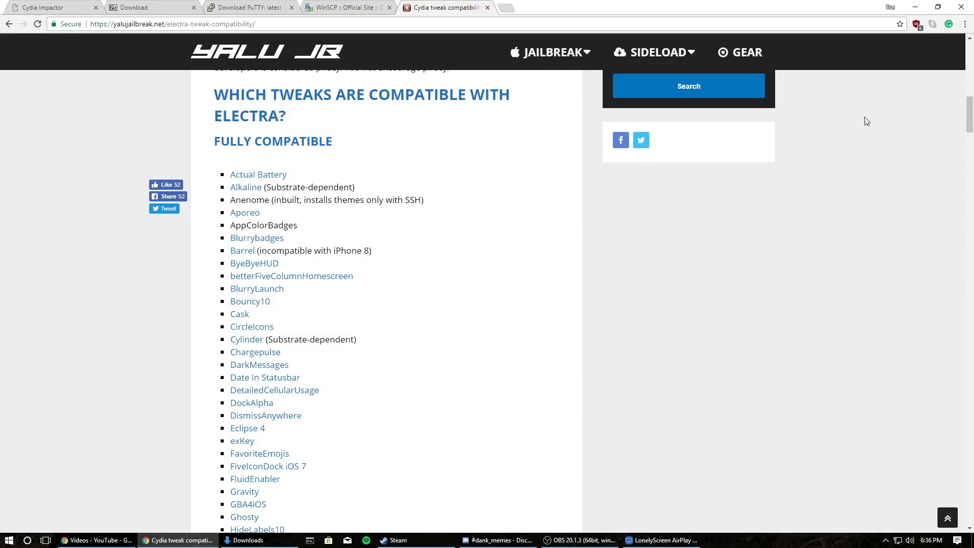
left_click(916, 6)
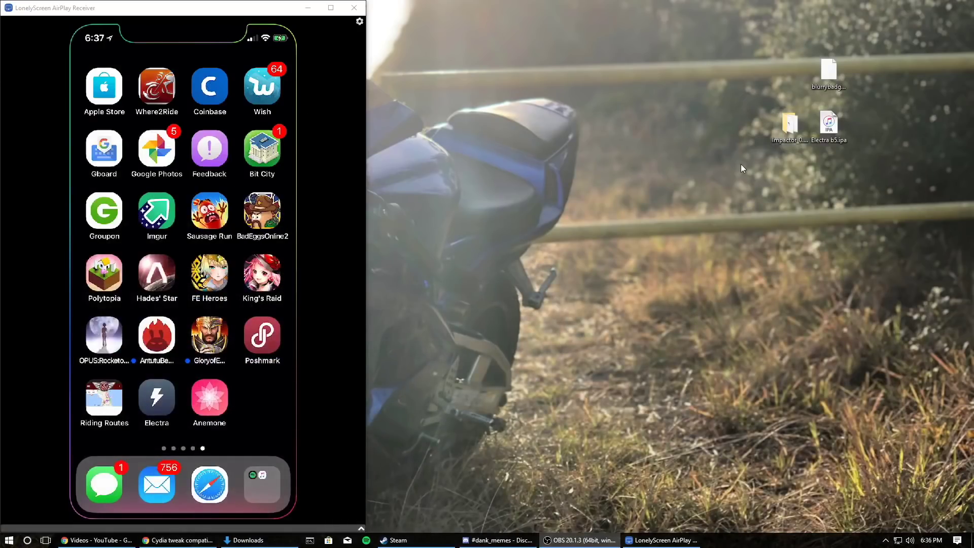
Step: Launch Impactor.exe from the Impactor_0.9.43 folder and move it off the mirrored iPhone
double_click(790, 125)
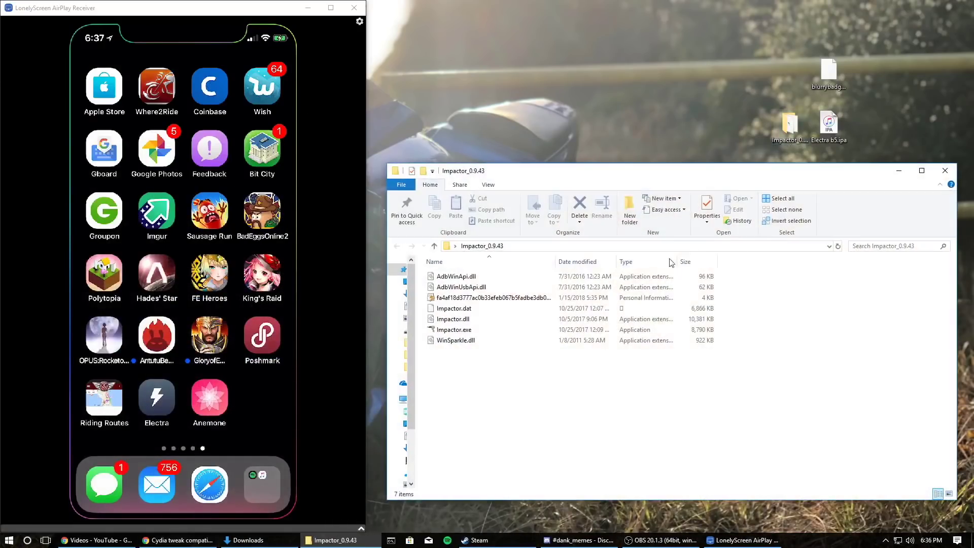
double_click(454, 330)
mouse_move(641, 172)
left_mouse_down()
mouse_move(641, 206)
mouse_move(641, 192)
left_mouse_up()
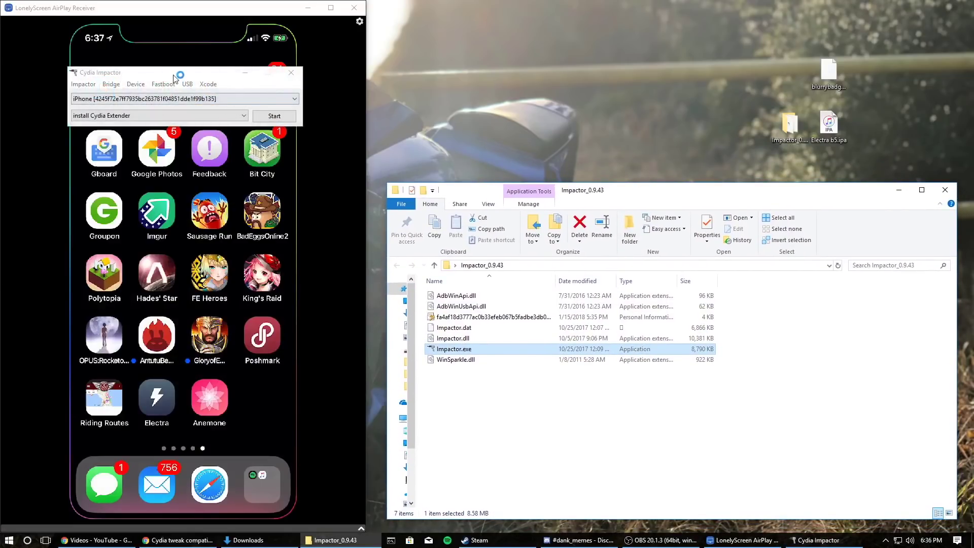
left_click_drag(173, 78, 552, 77)
Step: Keep the iPhone as the target device and drop Electra b5.ipa onto Impactor
left_click(500, 98)
left_click(499, 107)
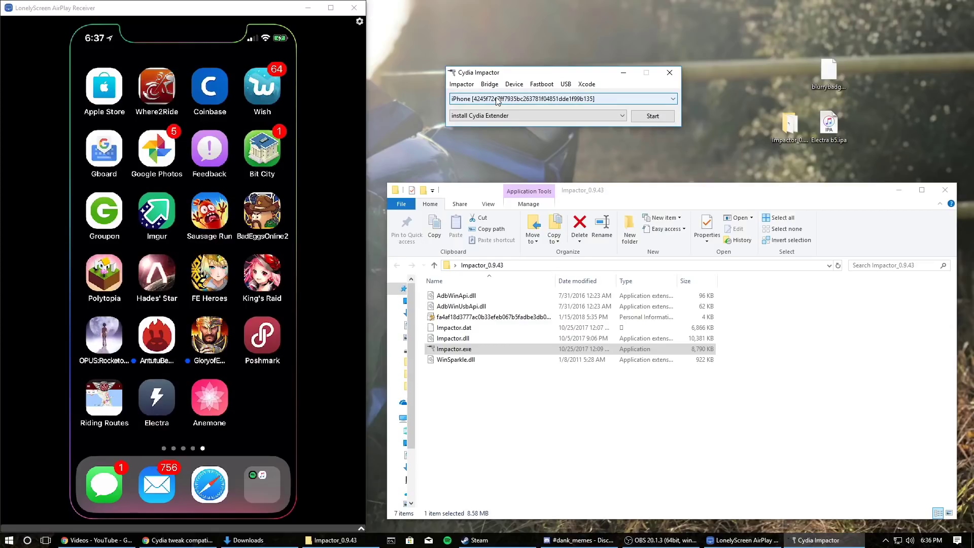
left_click(833, 133)
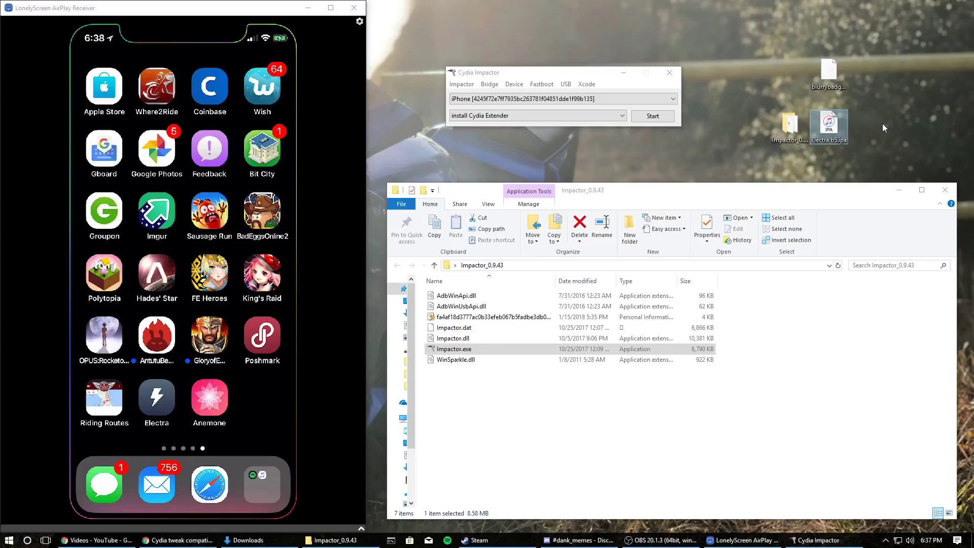
left_click_drag(832, 122, 522, 96)
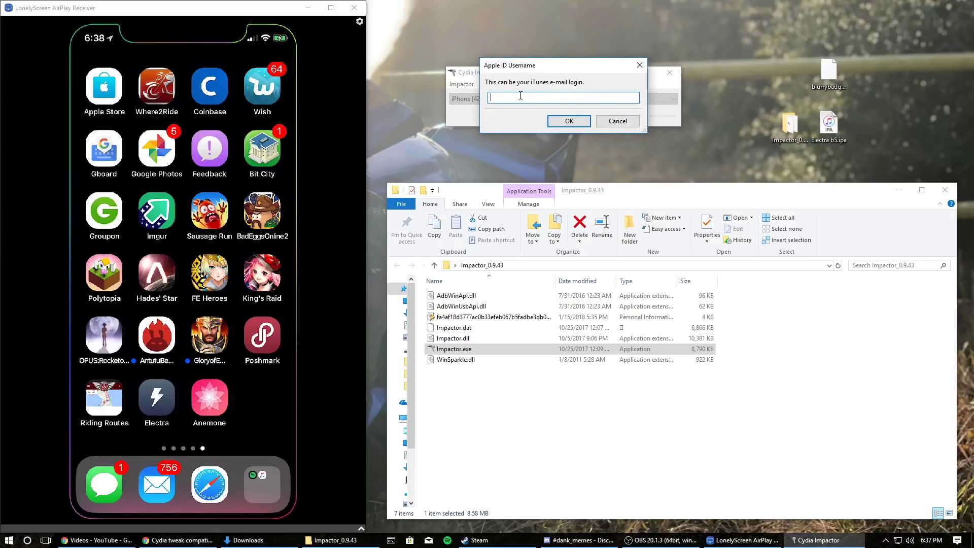
Step: Close the empty Apple ID Username dialog
left_click(639, 65)
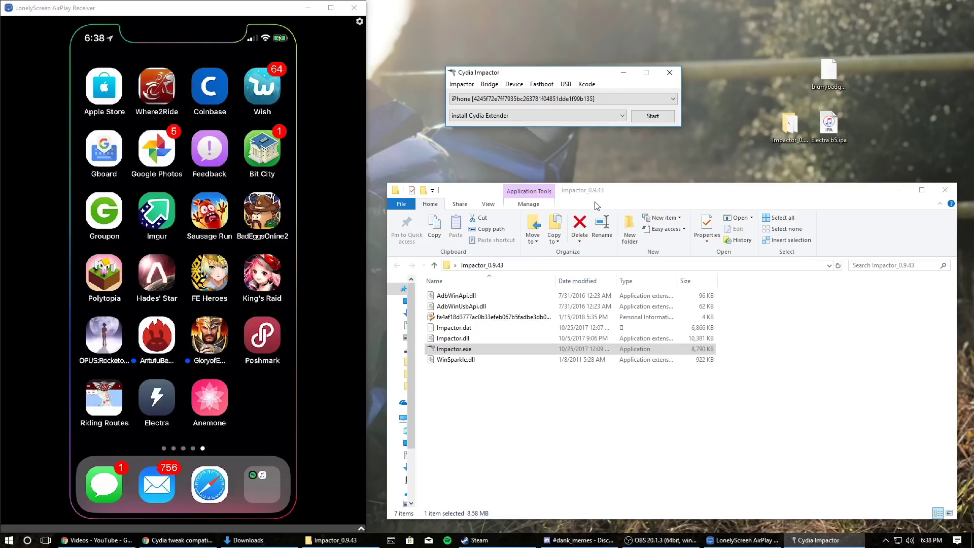
Step: Select and deselect blurrybadges_1.1.deb on the desktop, then close Cydia Impactor
left_click(838, 75)
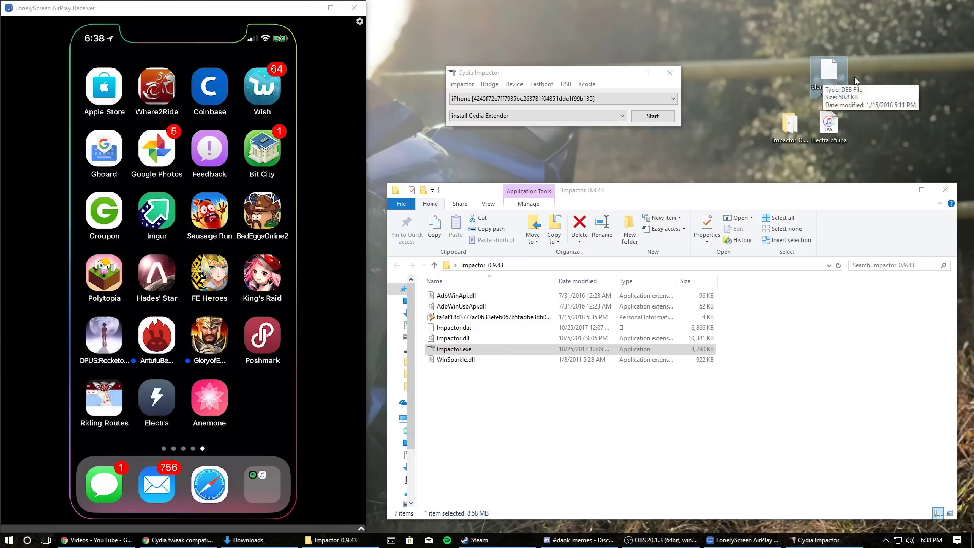
left_click_drag(860, 101, 802, 50)
left_click(802, 49)
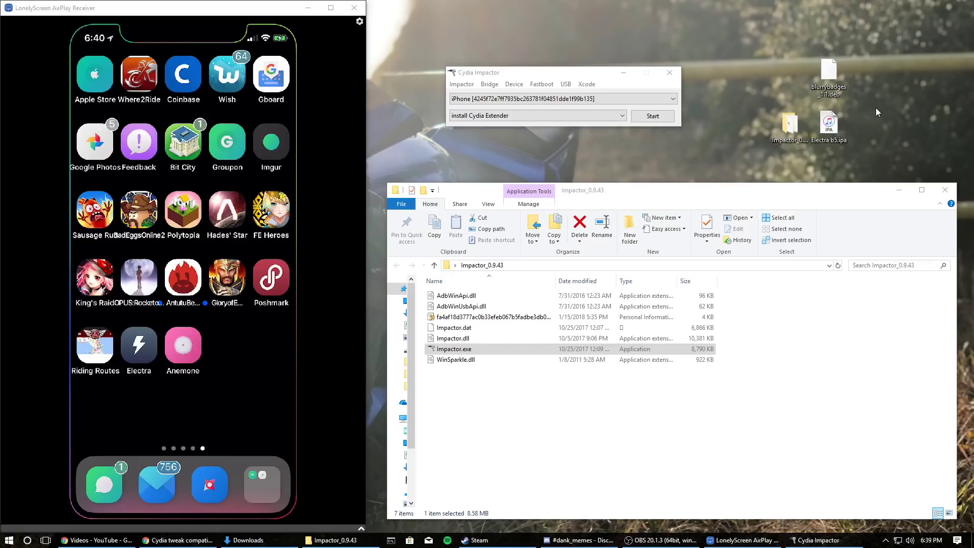
left_click(670, 73)
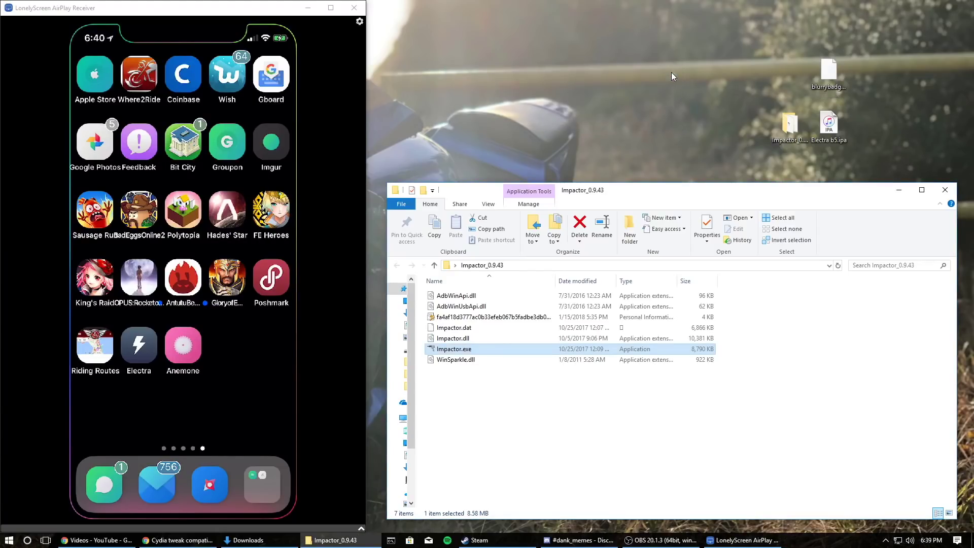
Step: Close the Impactor folder and open blurrybadges_1.1.deb as an archive in 7-Zip
left_click(945, 191)
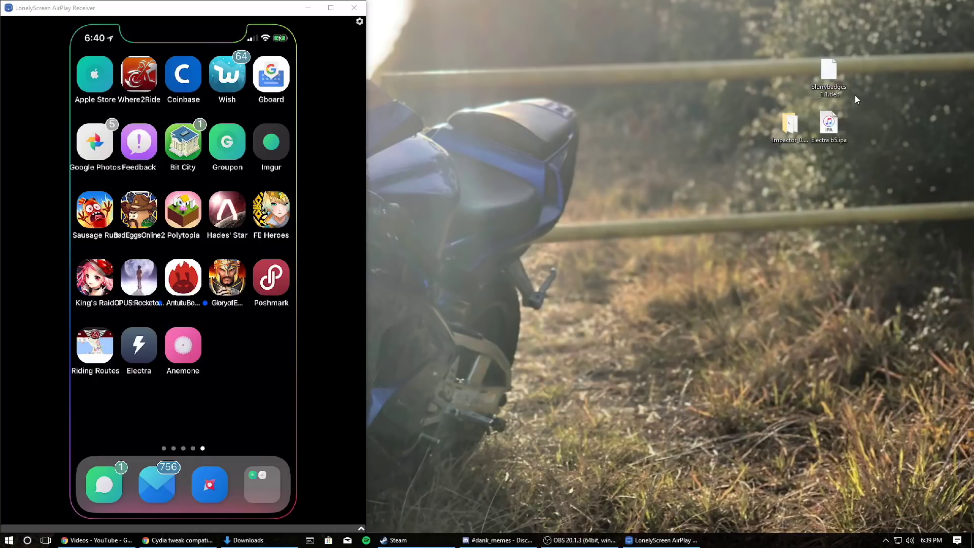
left_click_drag(854, 105, 799, 43)
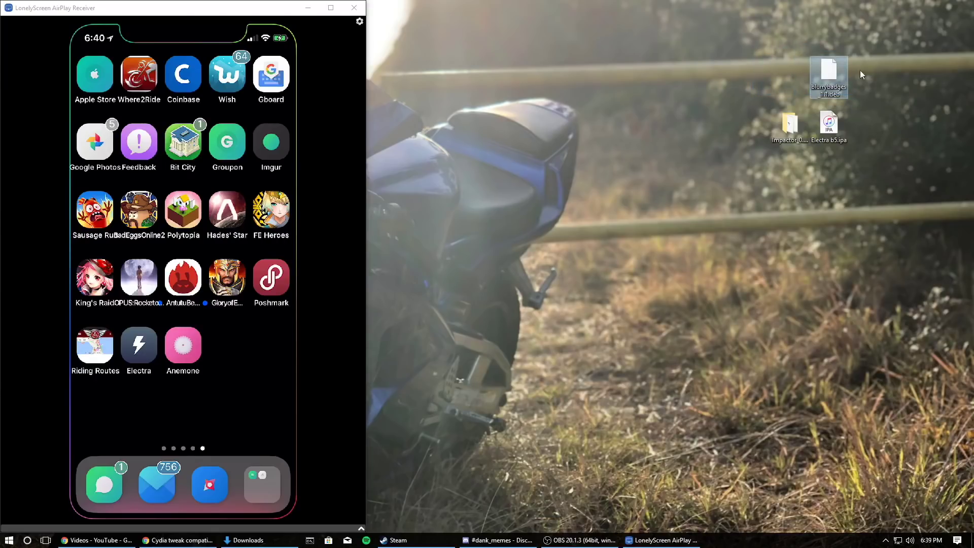
left_click(873, 77)
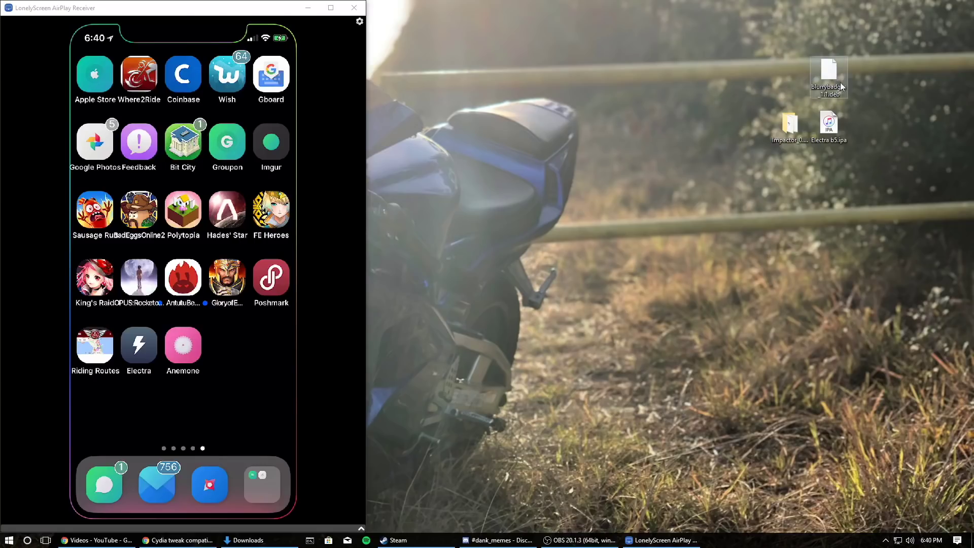
right_click(823, 74)
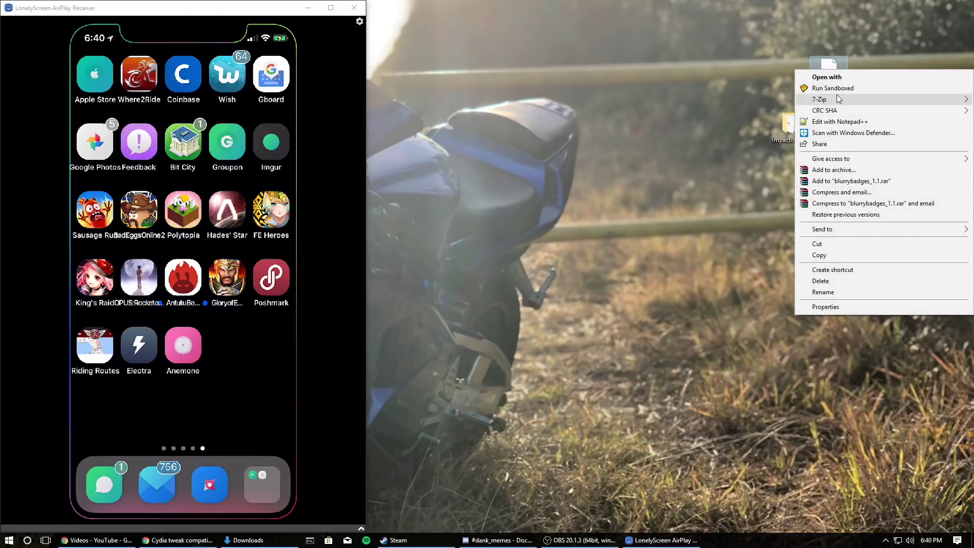
mouse_move(837, 99)
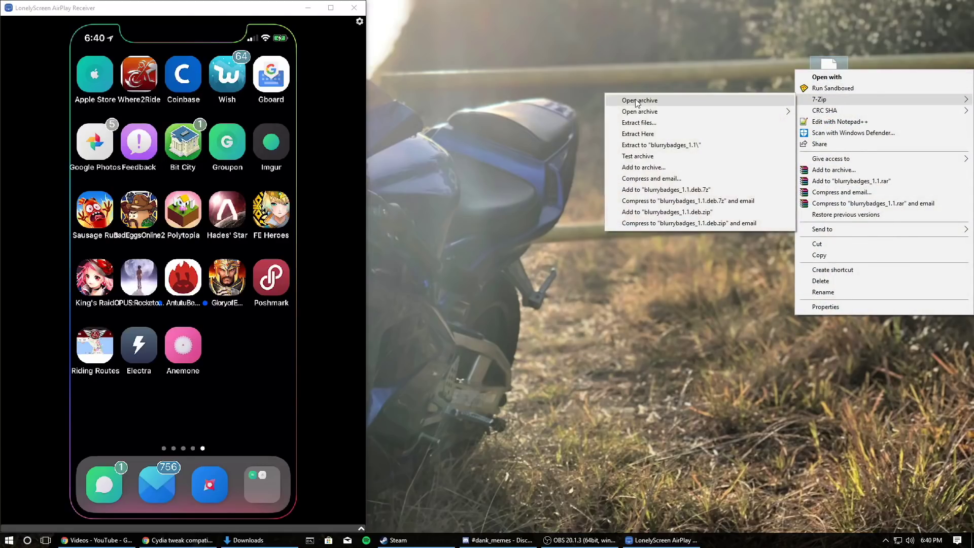
left_click(729, 99)
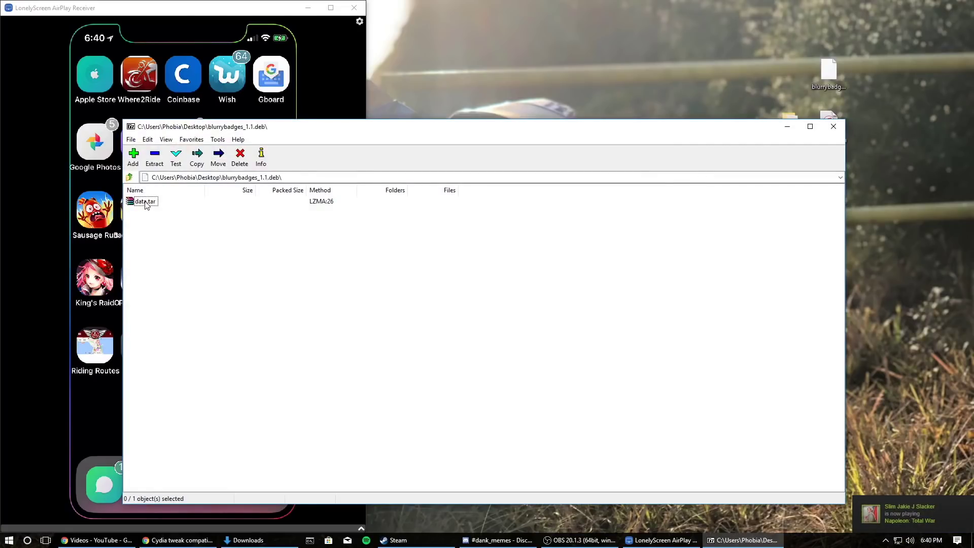
Step: Browse into data.tar, drag the Library folder to the desktop, and close 7-Zip
double_click(145, 202)
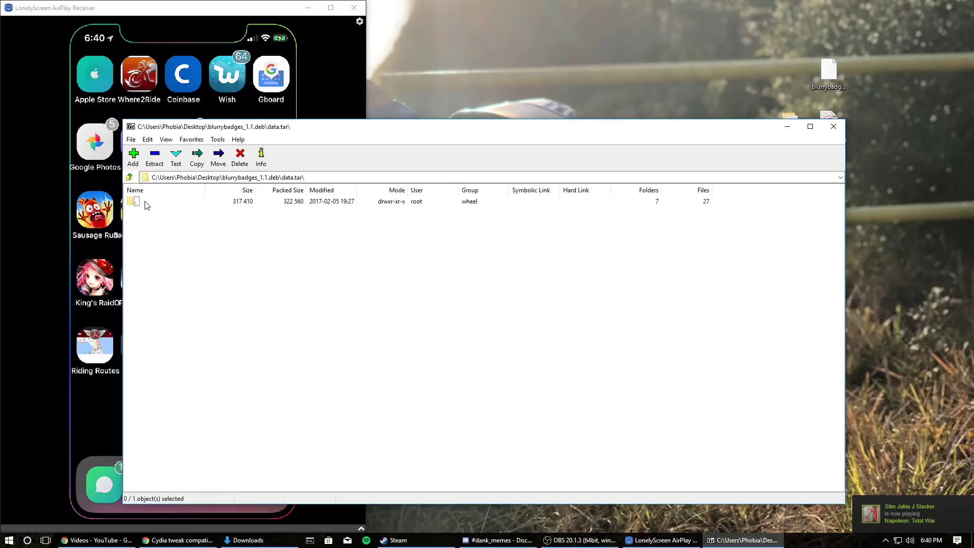
double_click(136, 203)
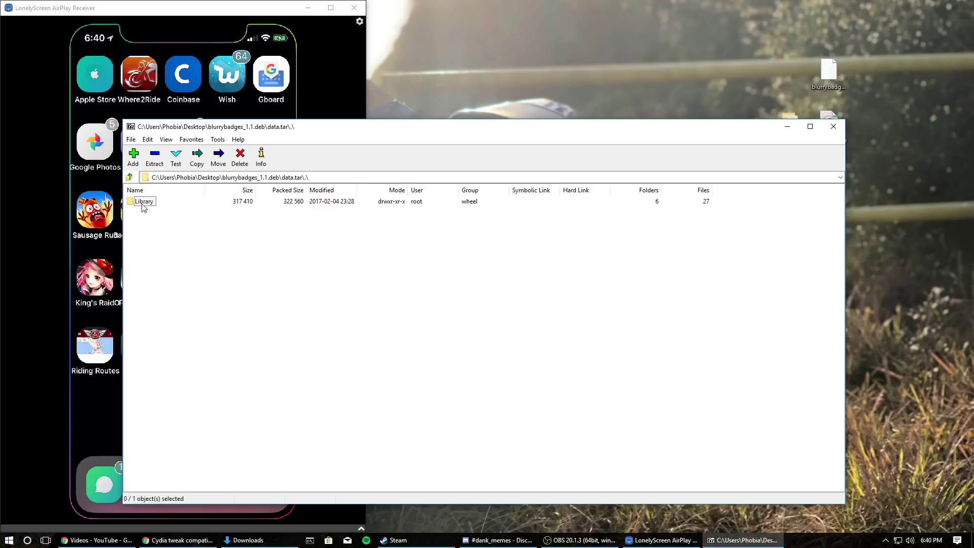
double_click(143, 204)
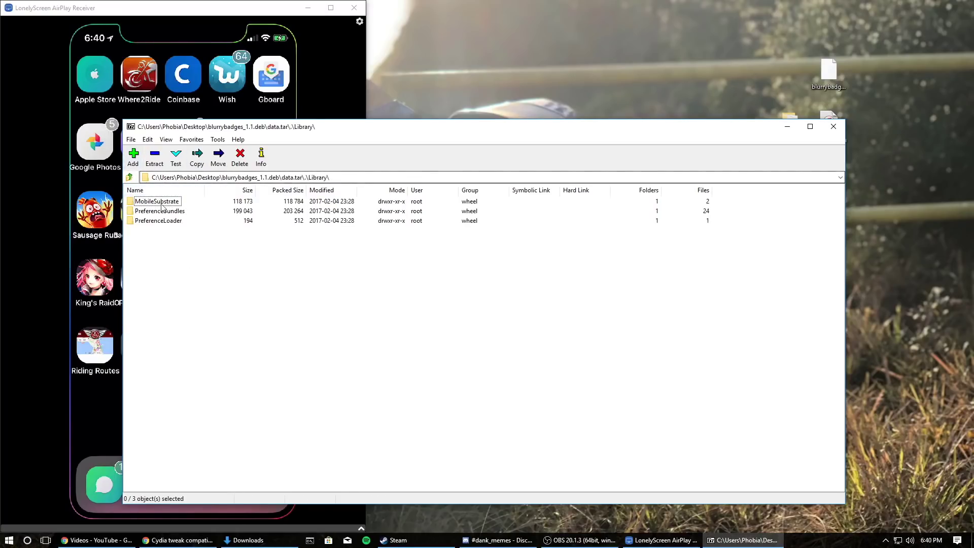
left_click(131, 177)
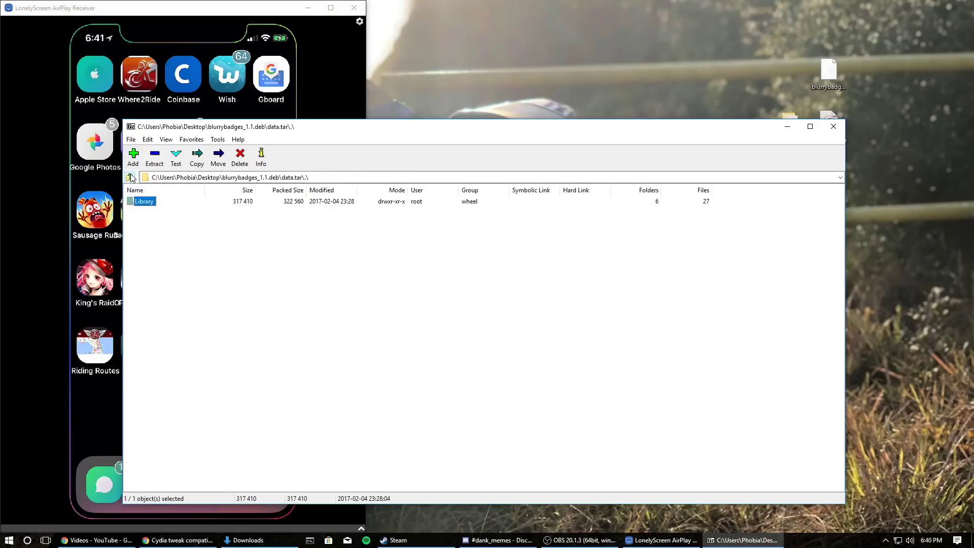
left_click_drag(148, 204, 852, 38)
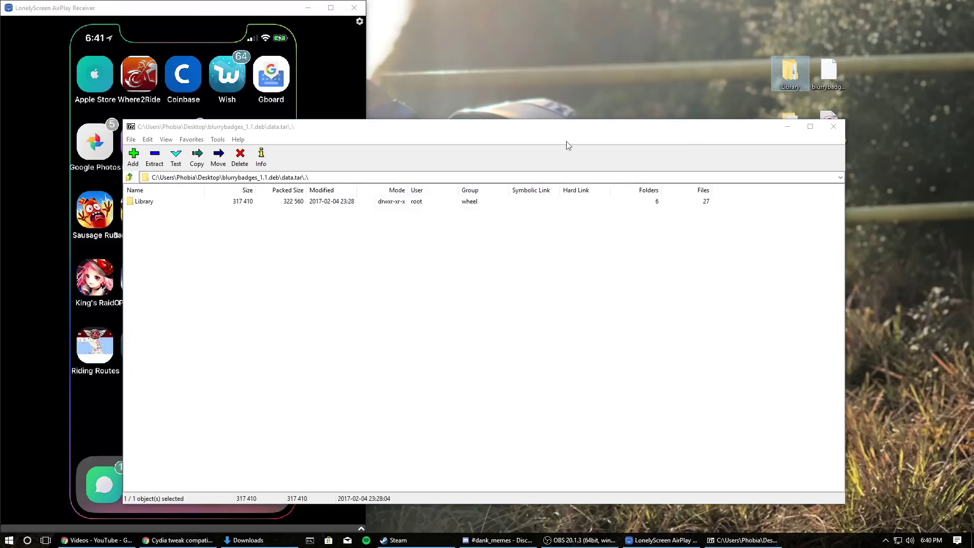
left_click(745, 251)
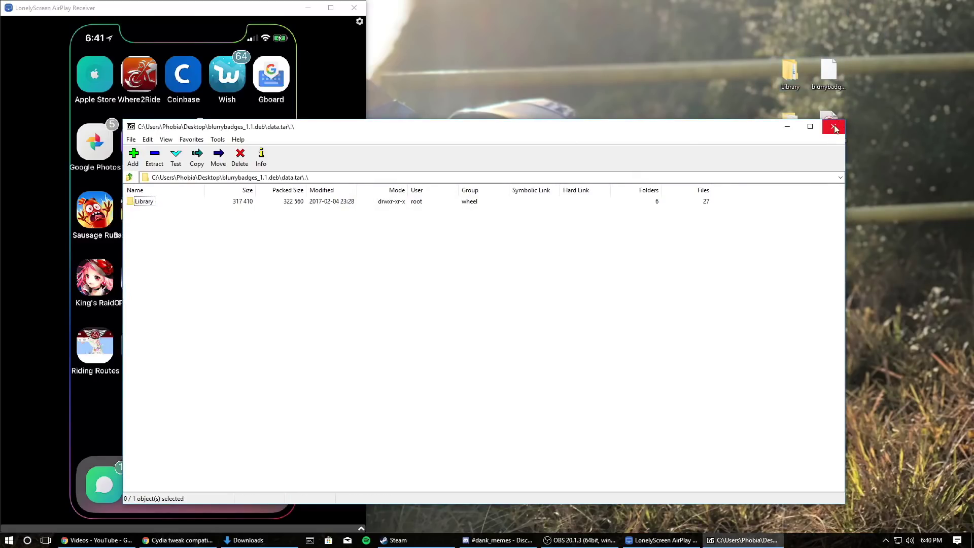
left_click(834, 127)
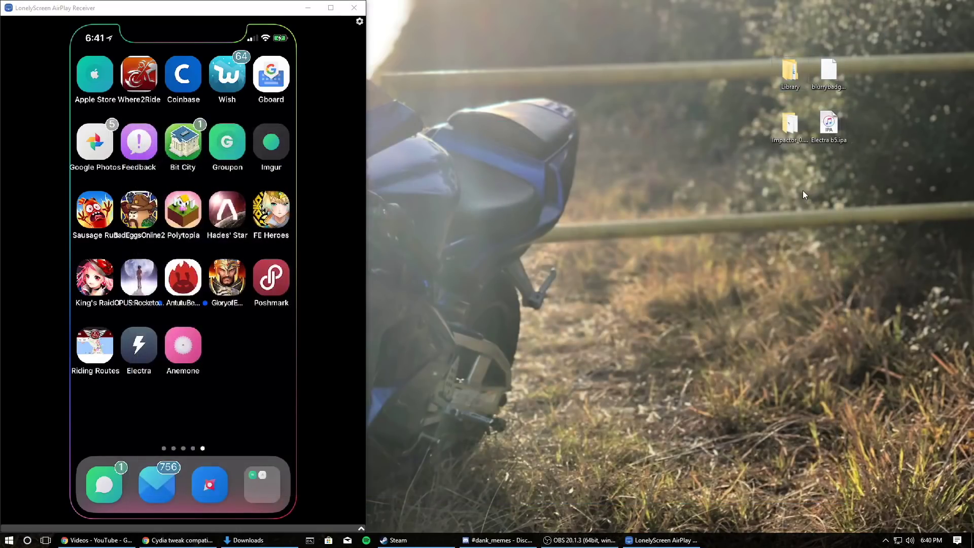
Step: Launch WinSCP from Start search and show the phone mirror displaying Wi-Fi IP 192.168.19.120
key("super")
type("win")
type("p")
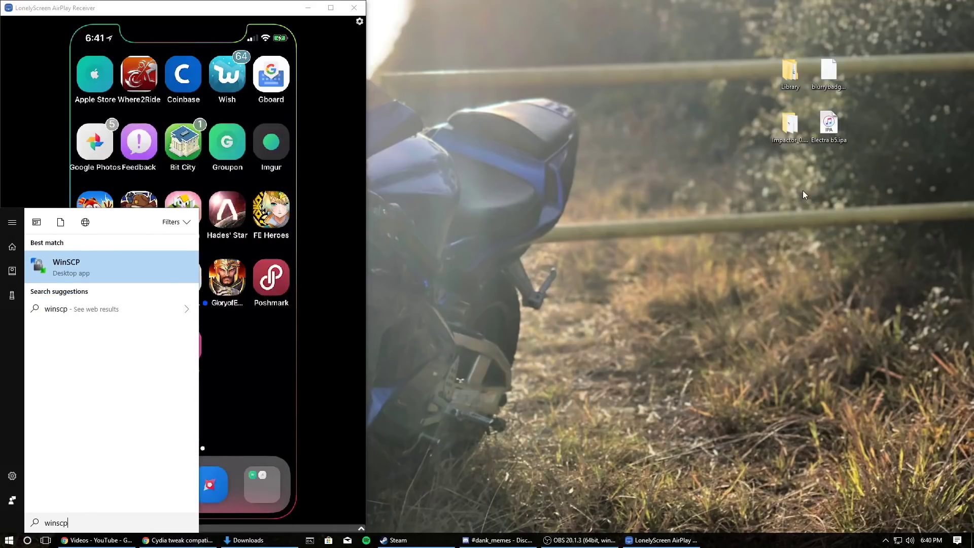
key("Return")
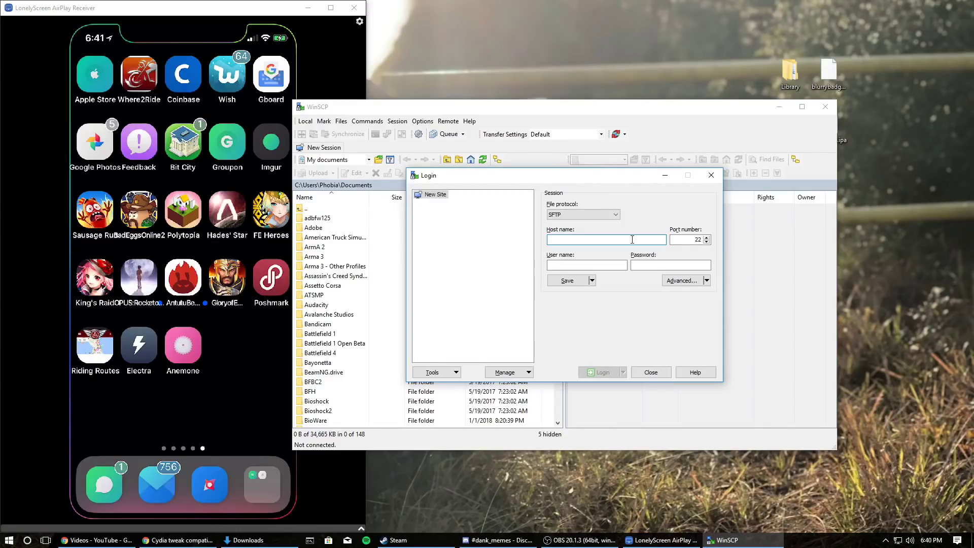
left_click(272, 17)
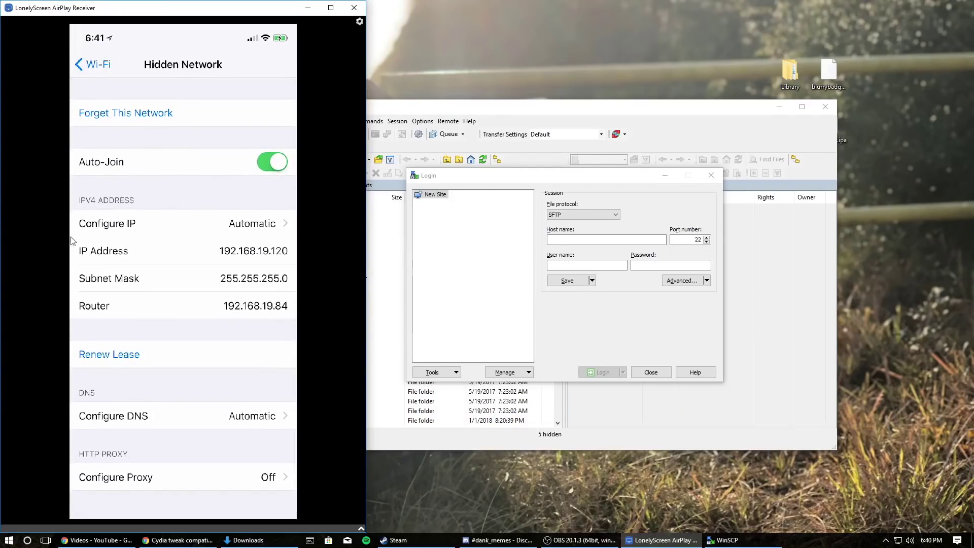
Step: Log in over SFTP with host 192.168.19.120, user root and the account password
left_click(598, 263)
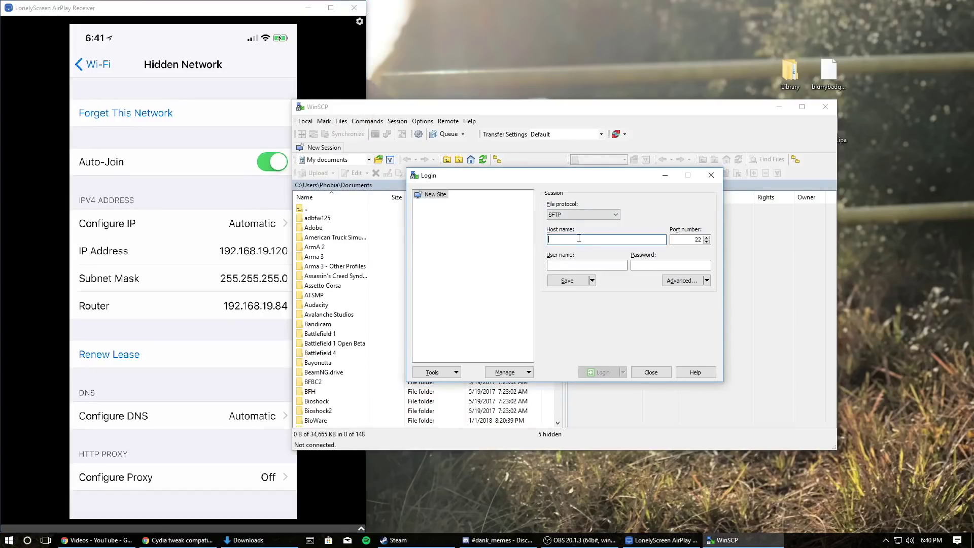
type("192.168.19.120")
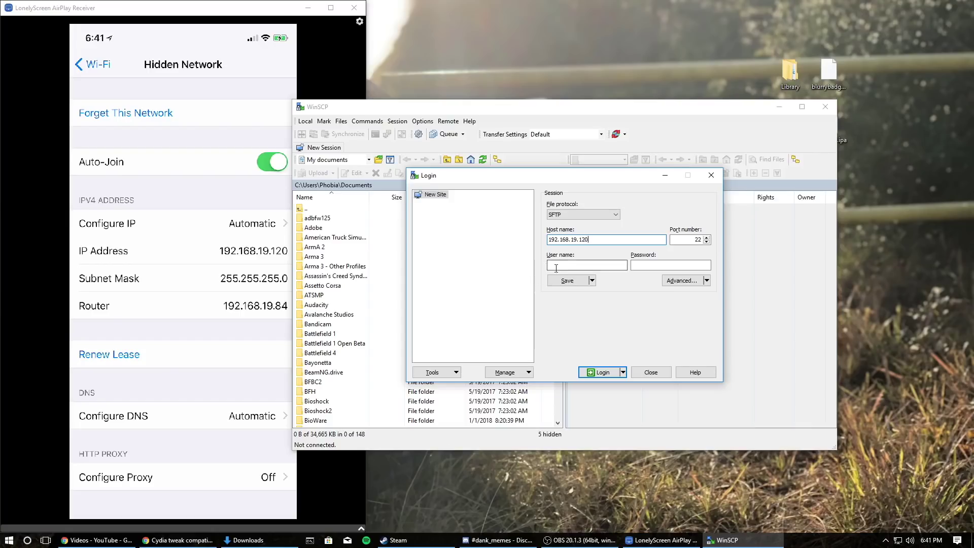
left_click(579, 264)
type("root")
left_click(652, 264)
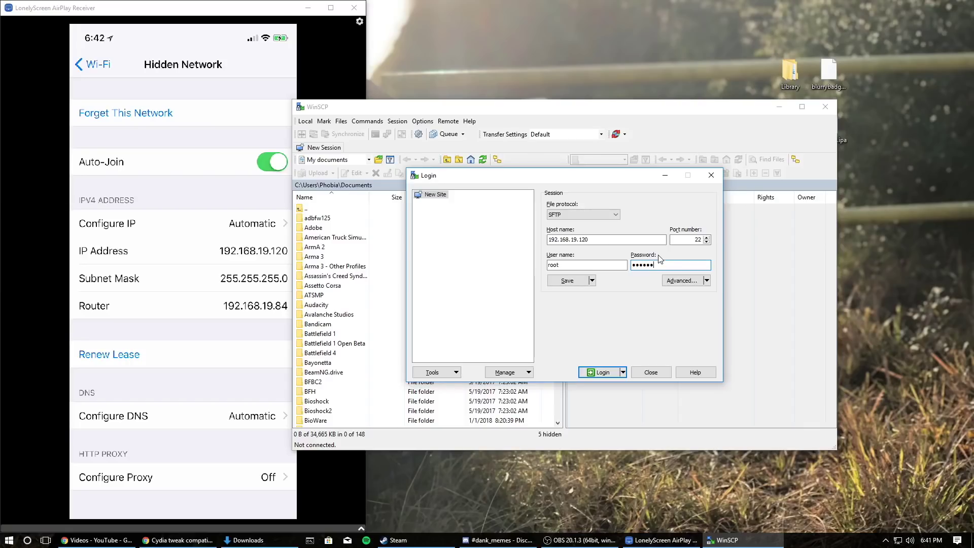
left_click(591, 372)
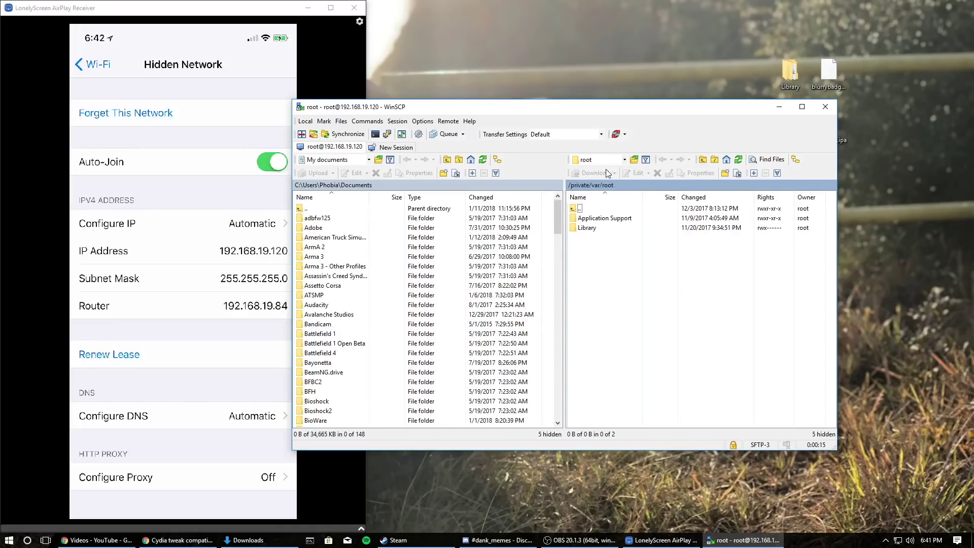
Step: Jump to the phone's root directory and open bootstrap, dismissing the LonelyScreen trial popup
left_click(624, 159)
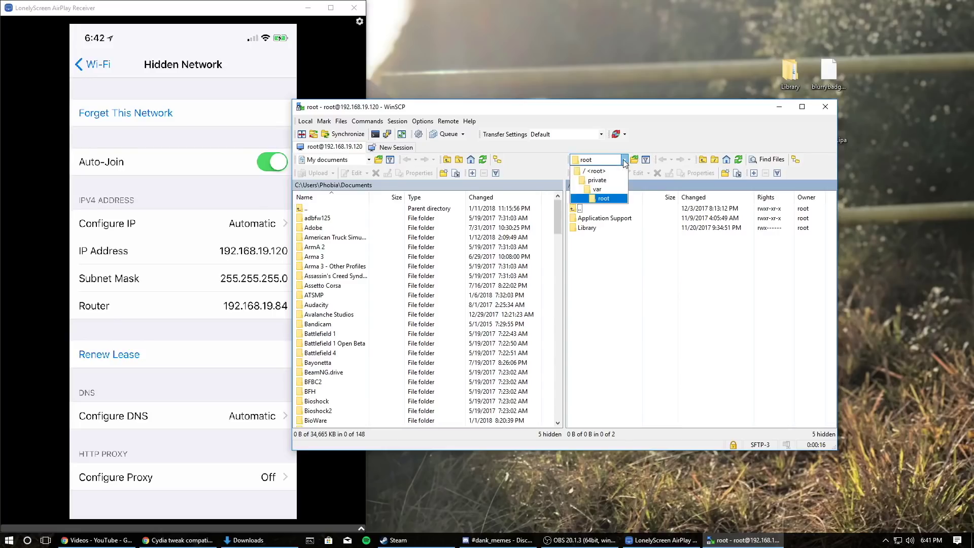
left_click(594, 171)
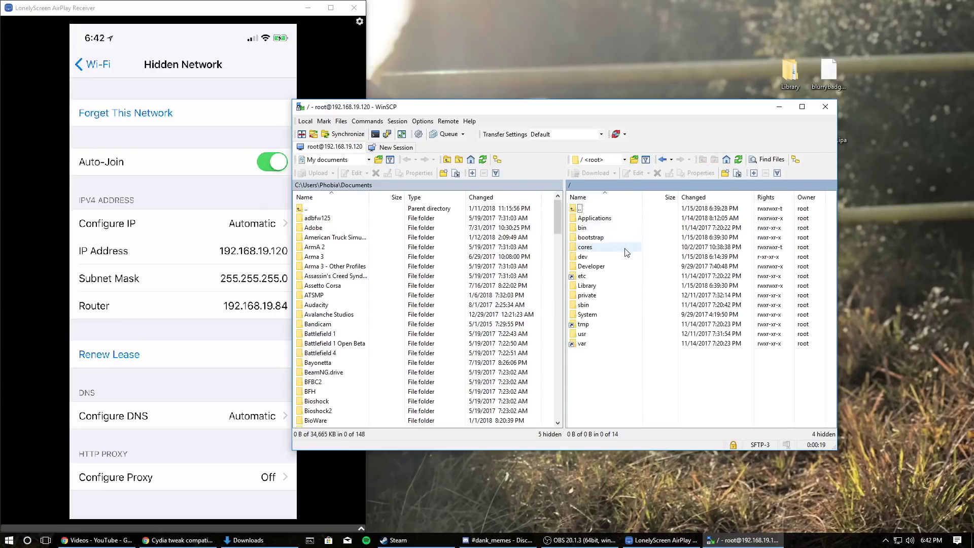
double_click(594, 238)
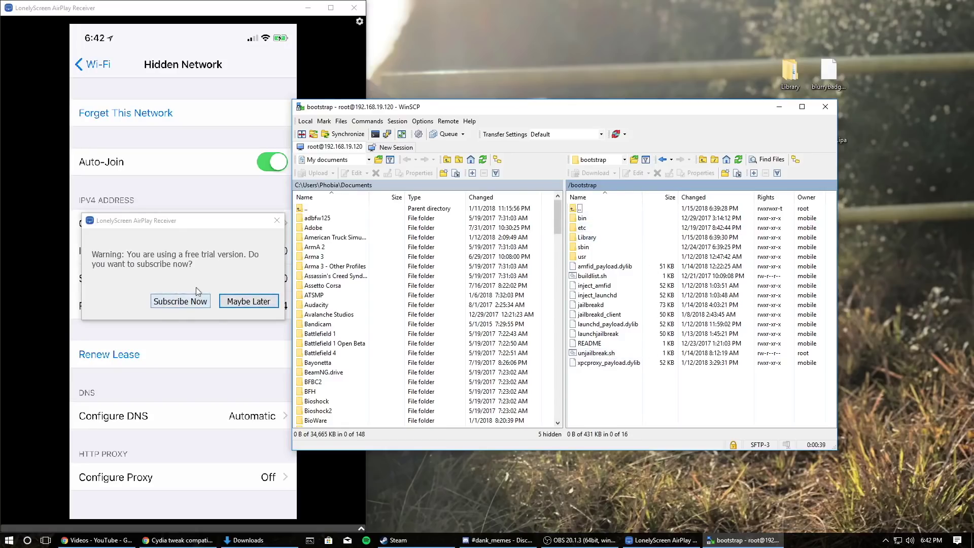
key("Return")
left_click(690, 421)
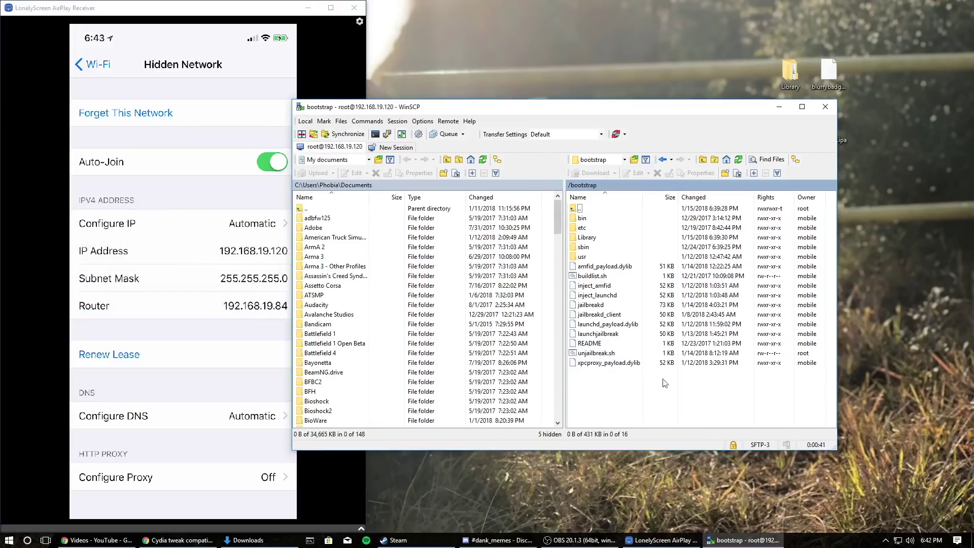
Step: Open Library then SBInject on the phone, and select the extracted Library folder on the desktop
double_click(602, 237)
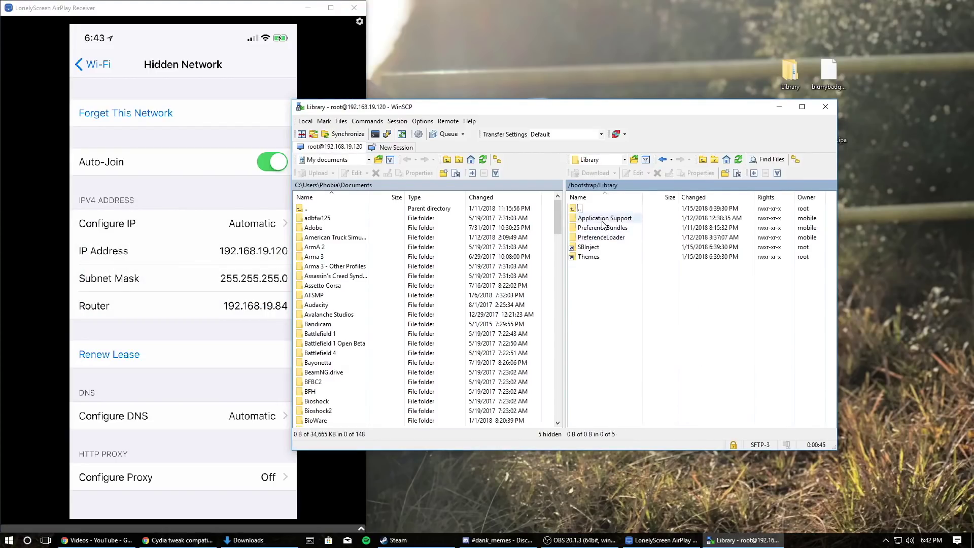
left_click(606, 249)
double_click(607, 248)
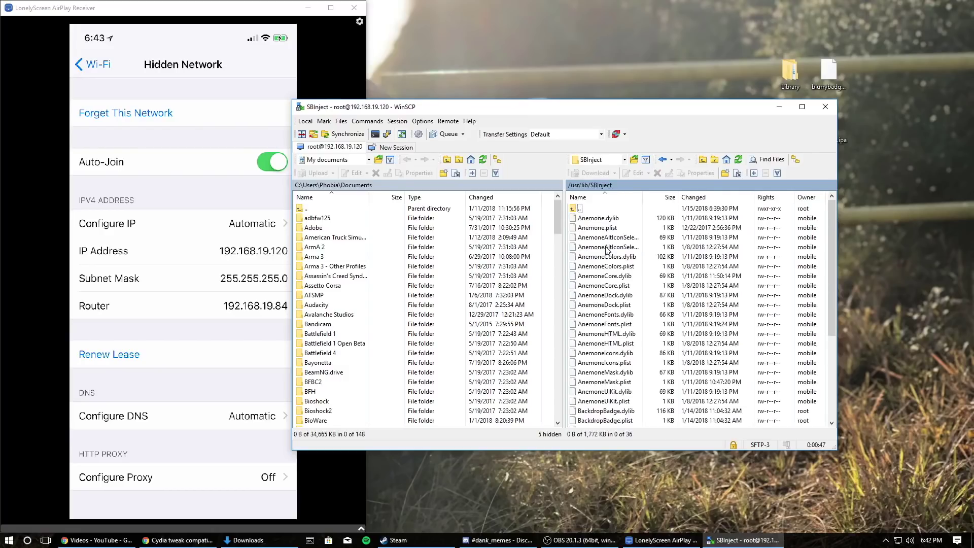
left_click_drag(740, 112, 669, 109)
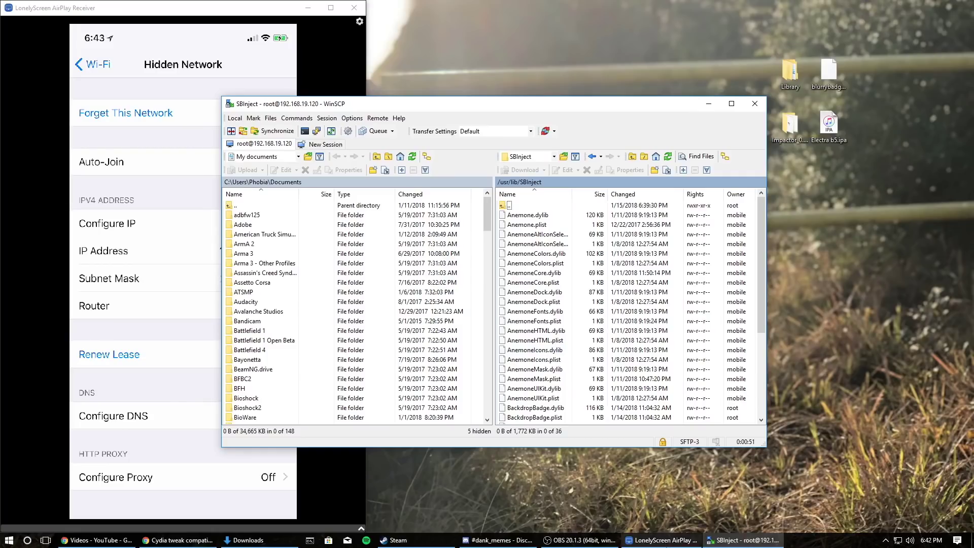
left_click(783, 71)
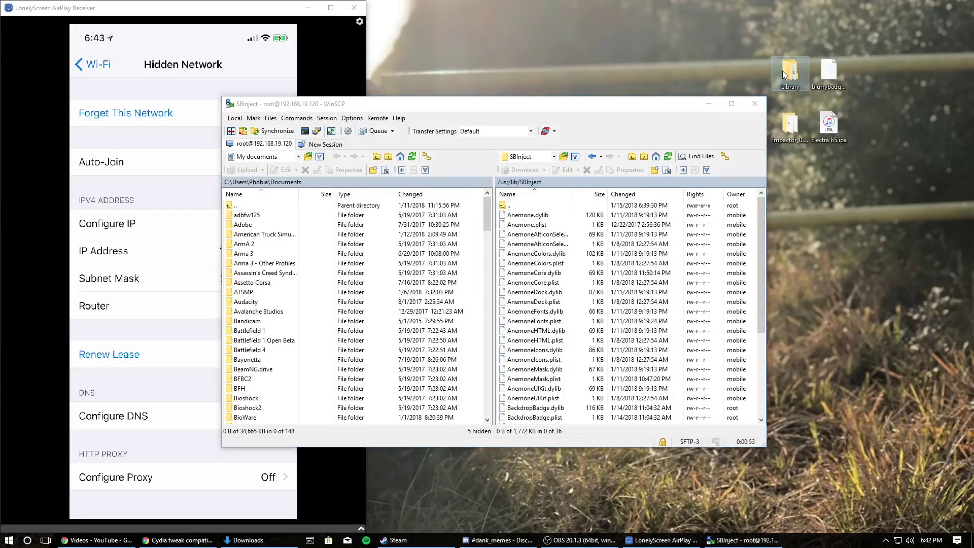
Step: Copy BackdropBadge.dylib and BackdropBadge.plist from local DynamicLibraries into the phone's SBInject, then refresh
double_click(782, 71)
left_click_drag(582, 195, 893, 96)
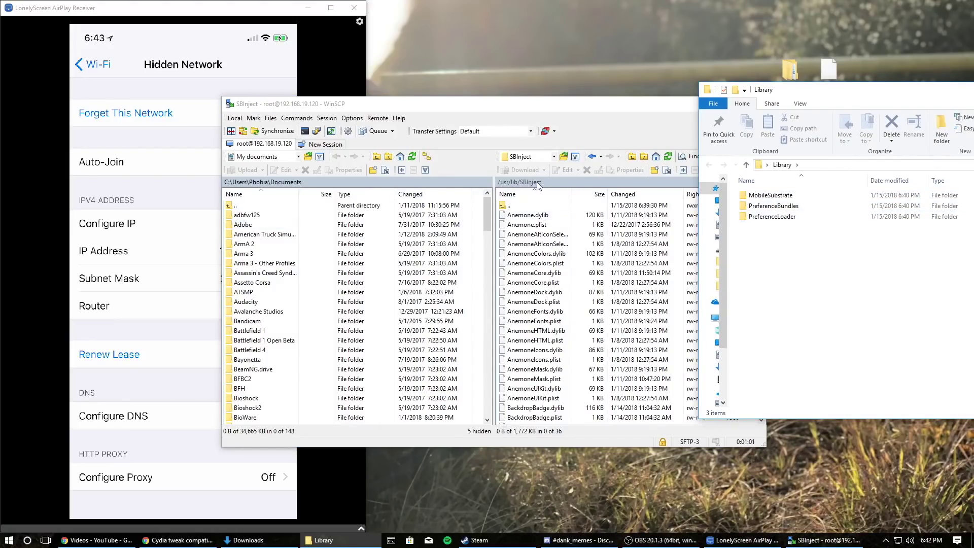
double_click(786, 197)
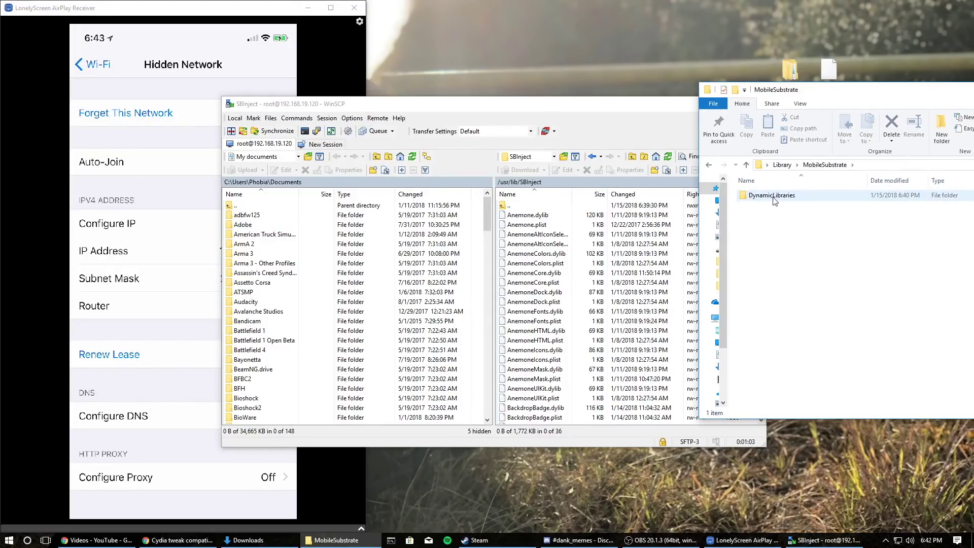
double_click(772, 196)
left_click_drag(791, 246, 640, 283)
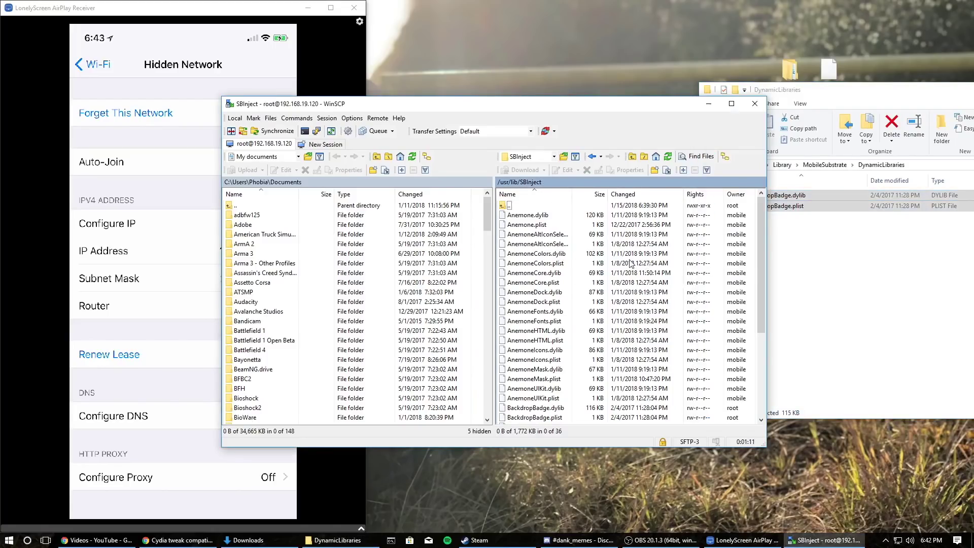
scroll(630, 263, "down", 5)
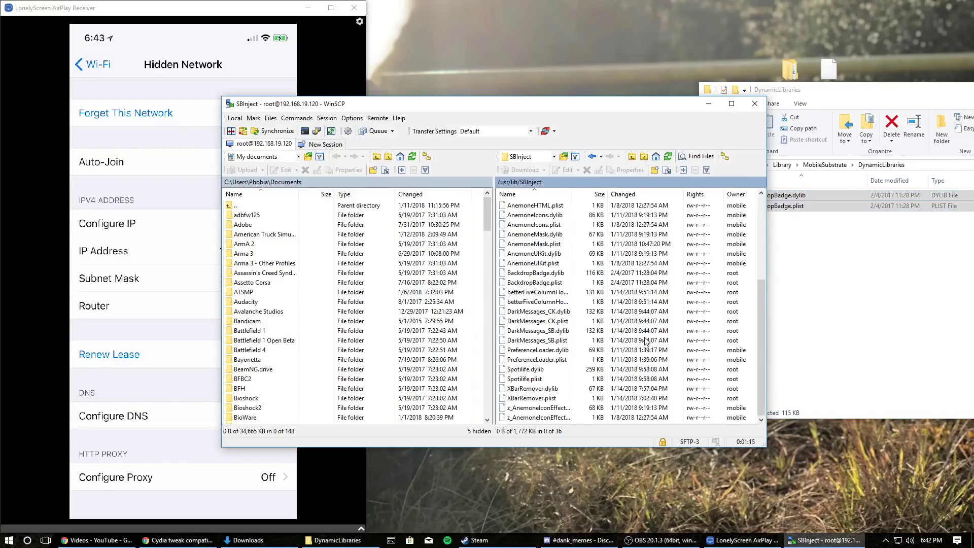
left_click(875, 305)
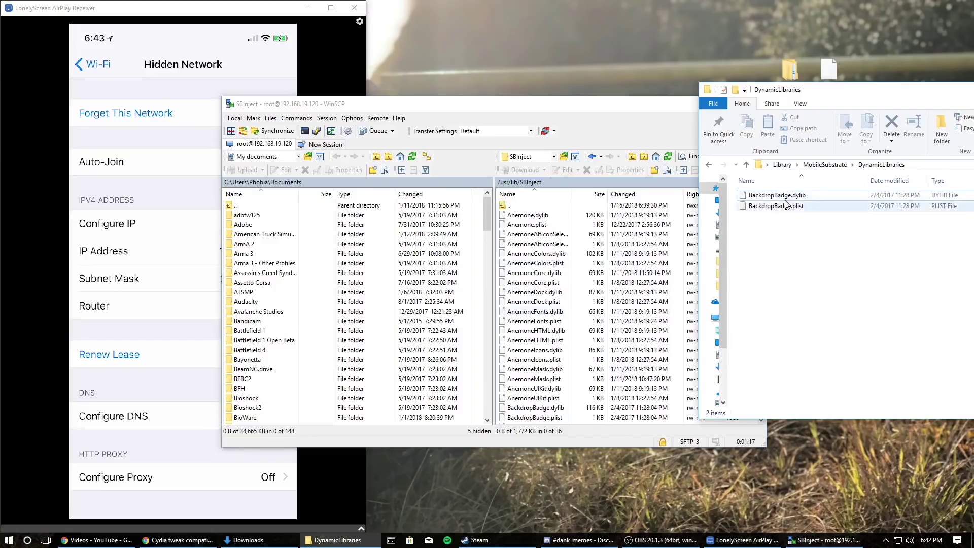
scroll(543, 333, "down", 2)
scroll(544, 332, "down", 1)
left_click(546, 330)
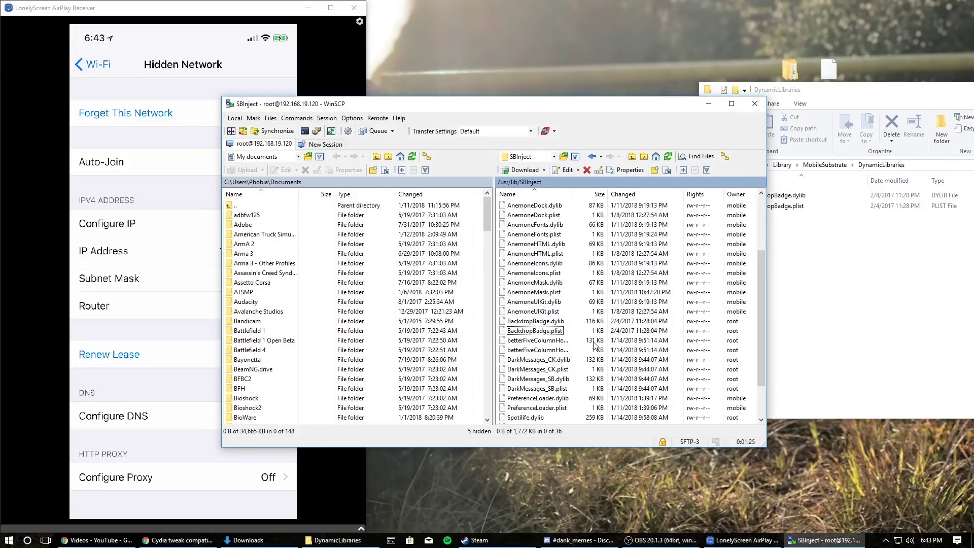
key("ctrl+r")
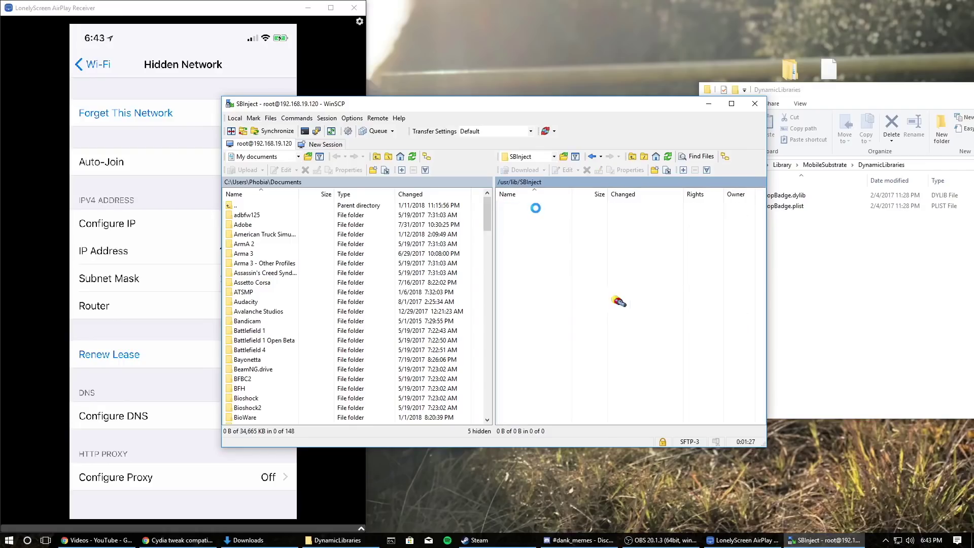
Step: Check the phone's Themes folder, then open /bootstrap/Library/PreferenceBundles
left_click(592, 157)
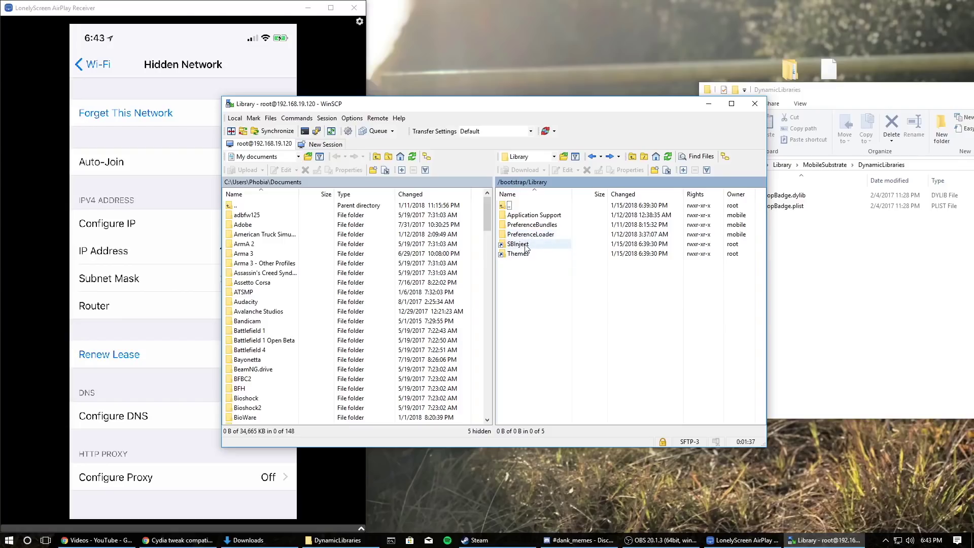
double_click(523, 253)
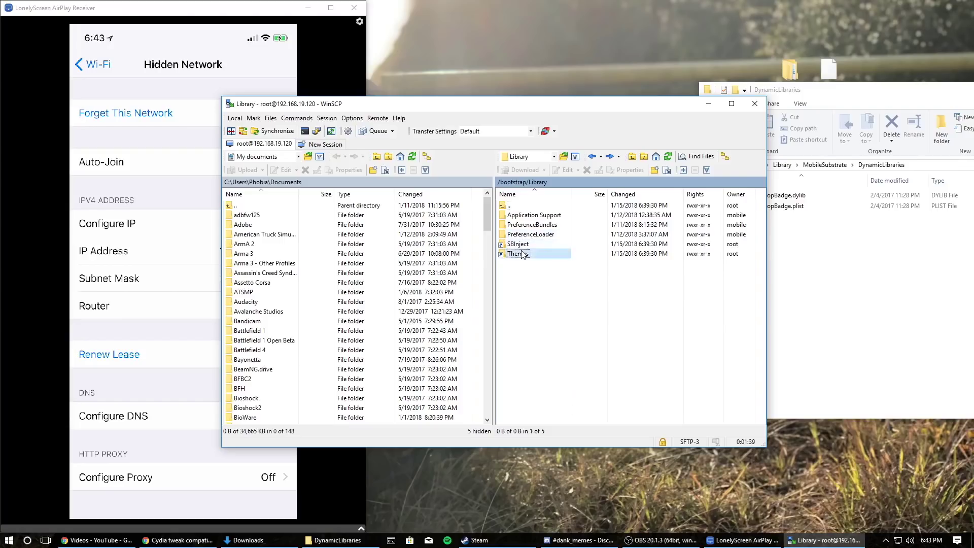
left_click_drag(561, 284, 545, 254)
left_click(592, 156)
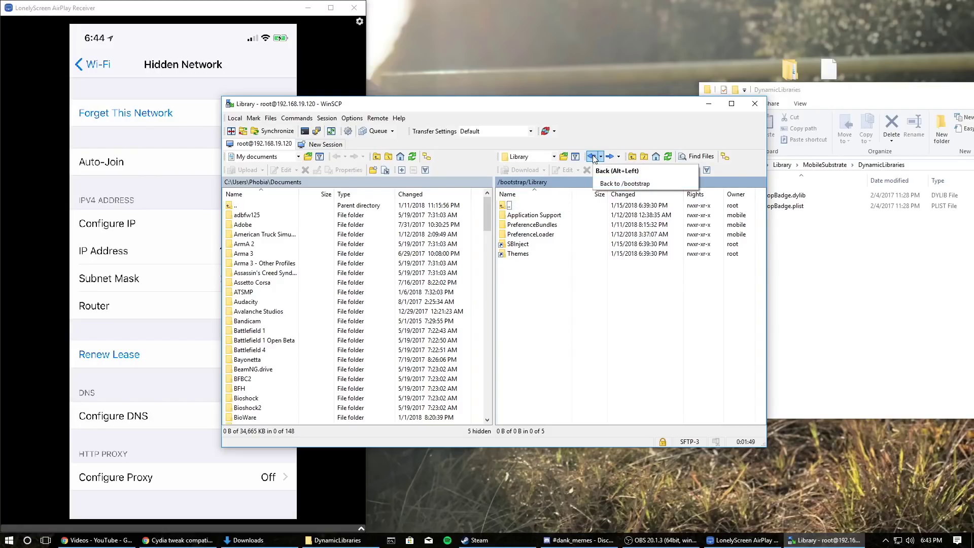
double_click(537, 228)
left_click(883, 276)
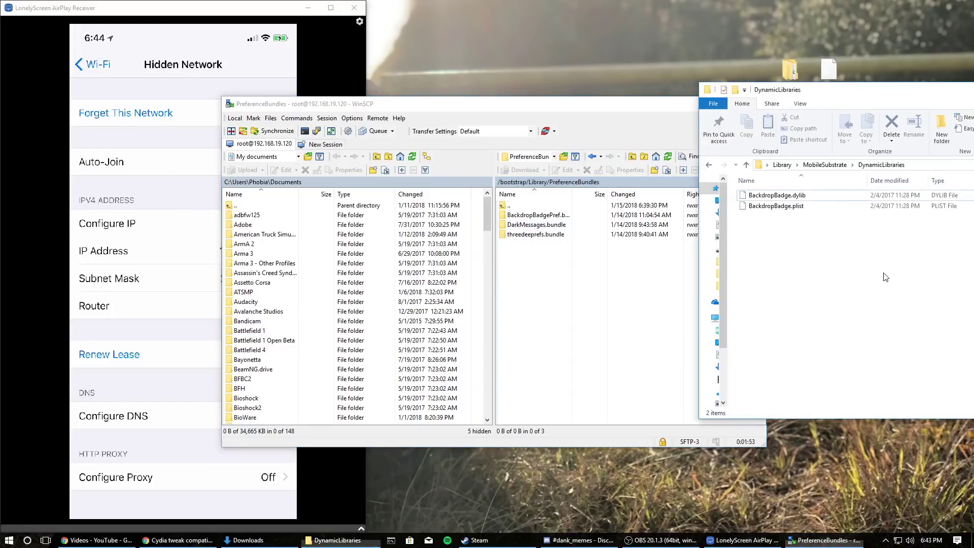
Step: Copy BackdropBadgePref.bundle from local PreferenceBundles to the phone's PreferenceBundles and verify the copy
left_click(825, 164)
left_click(782, 165)
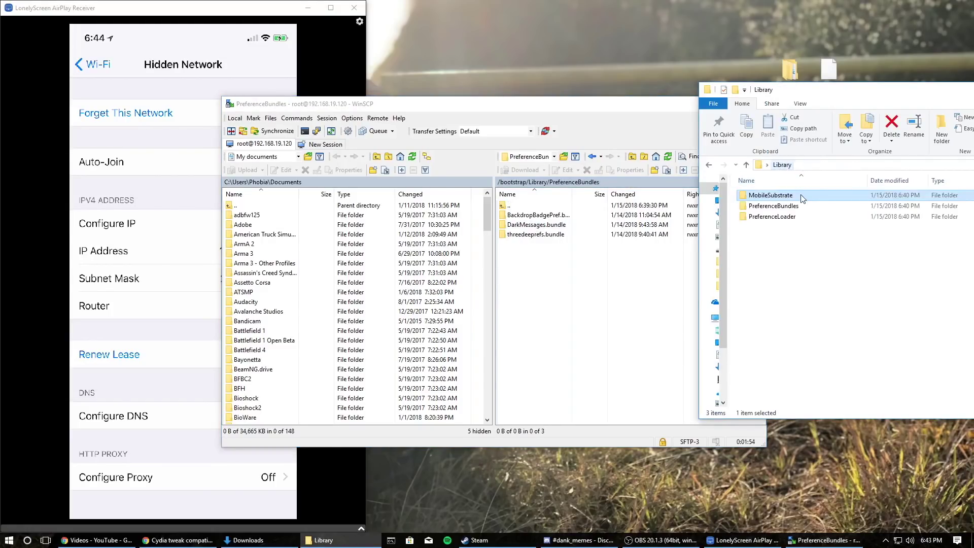
double_click(774, 206)
left_click_drag(787, 200, 548, 291)
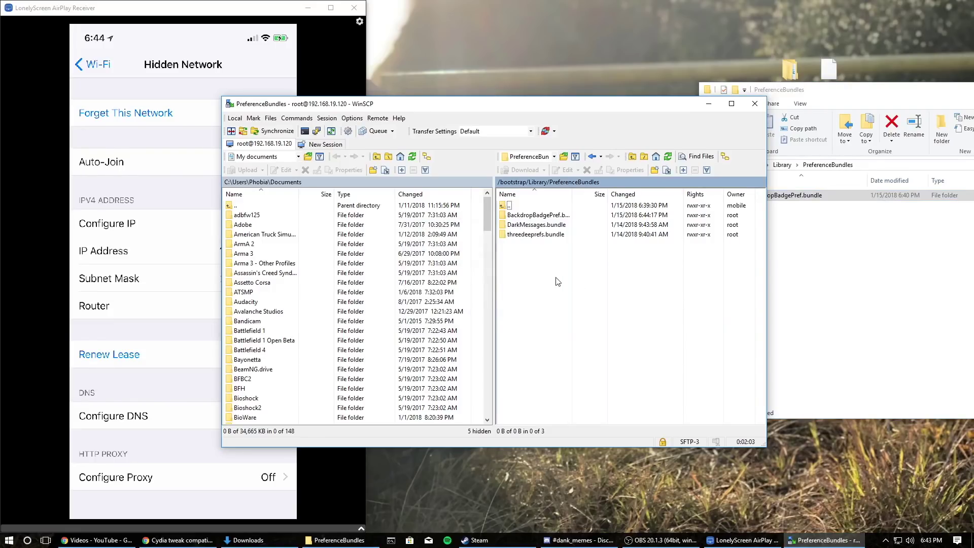
double_click(516, 207)
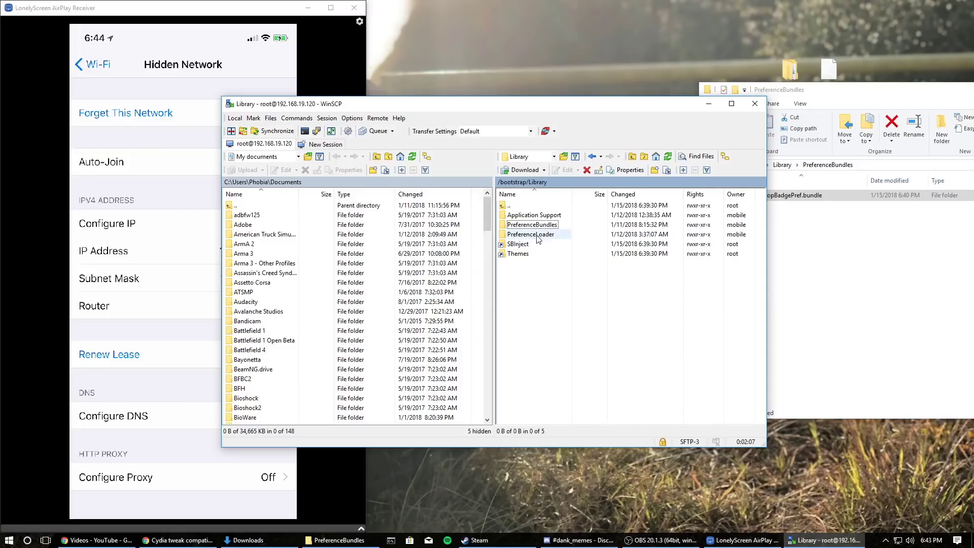
double_click(532, 225)
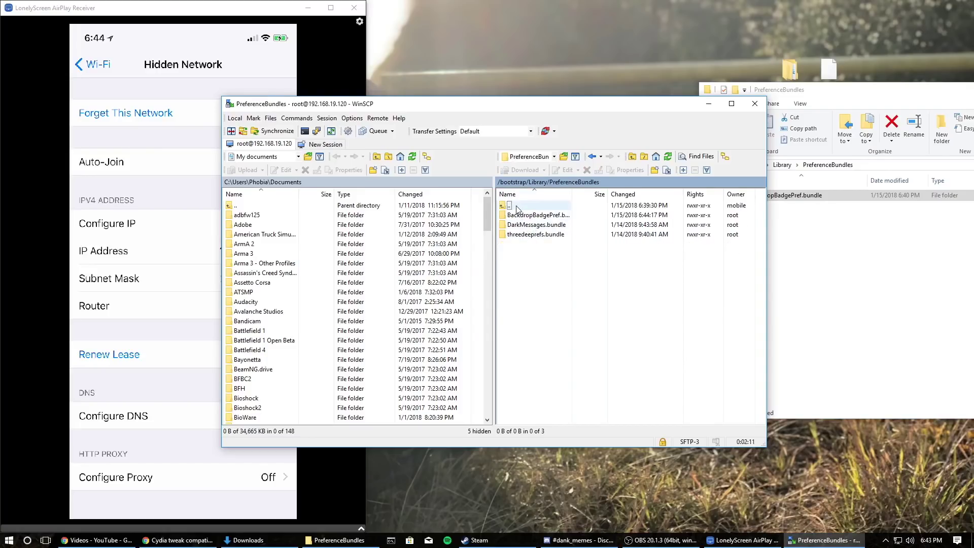
double_click(516, 208)
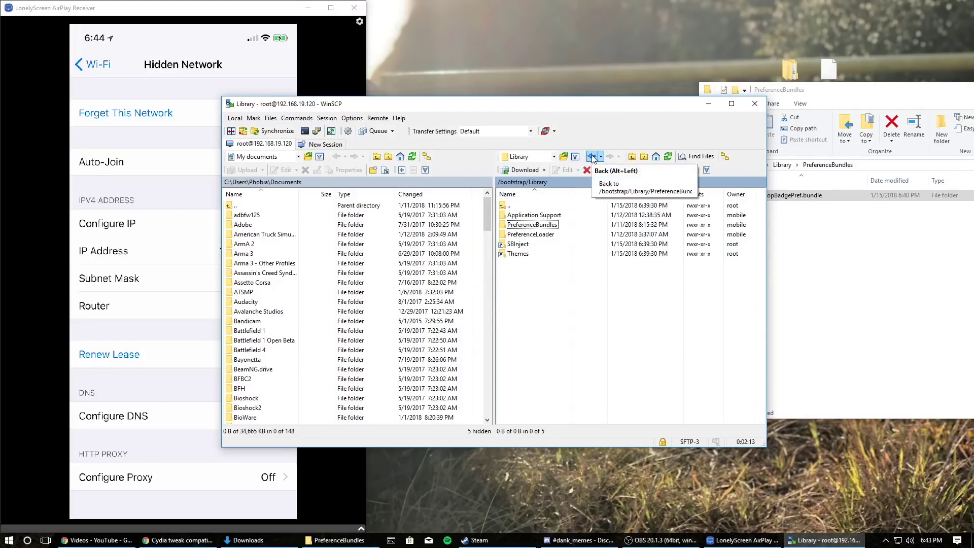
Step: Copy BackdropBadgePref.plist into the phone's PreferenceLoader/Preferences folder, then close WinSCP
double_click(536, 235)
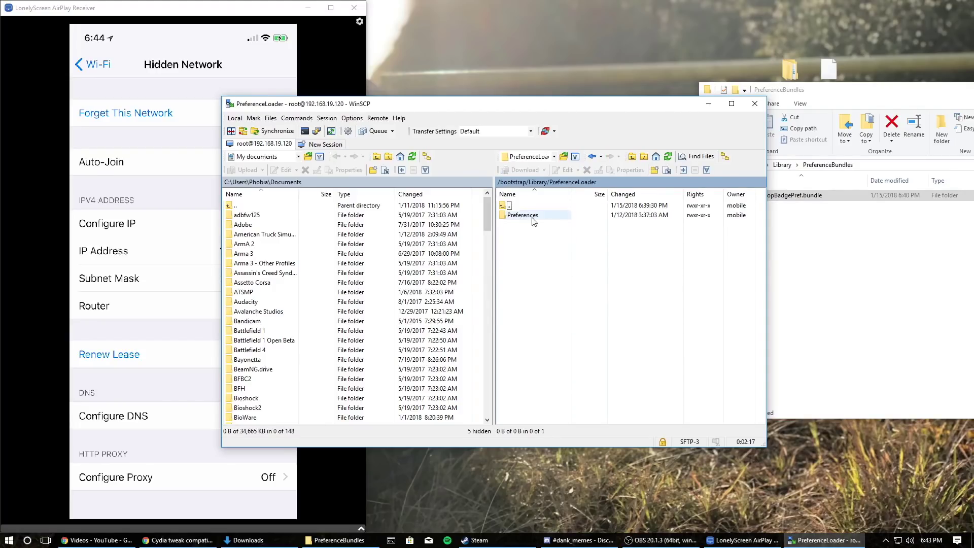
double_click(557, 216)
left_click(834, 262)
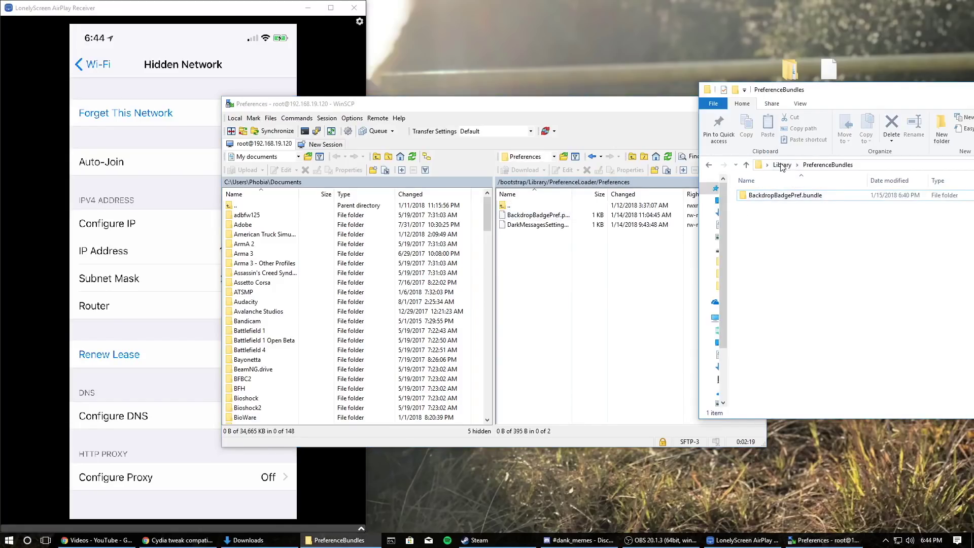
left_click(782, 165)
double_click(784, 217)
double_click(782, 197)
left_click_drag(782, 196, 599, 215)
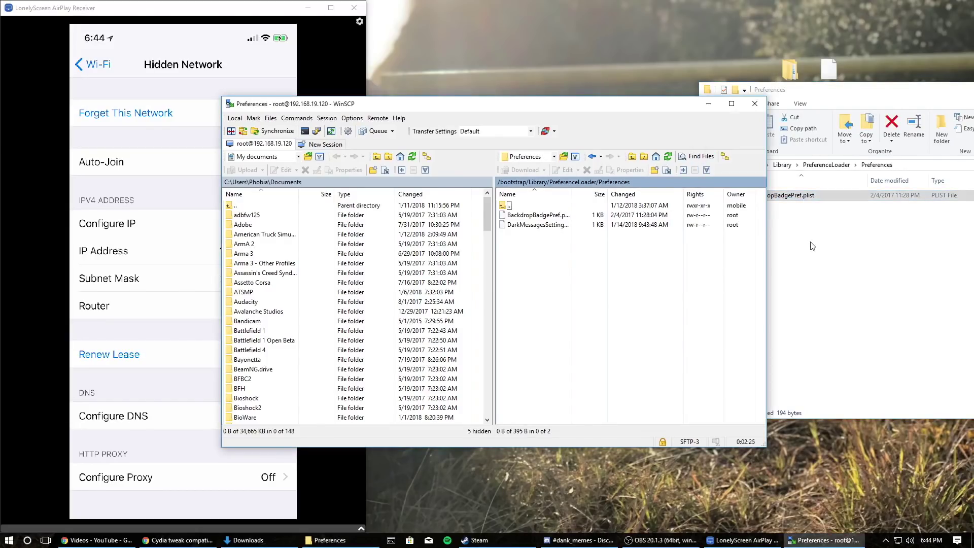
double_click(509, 205)
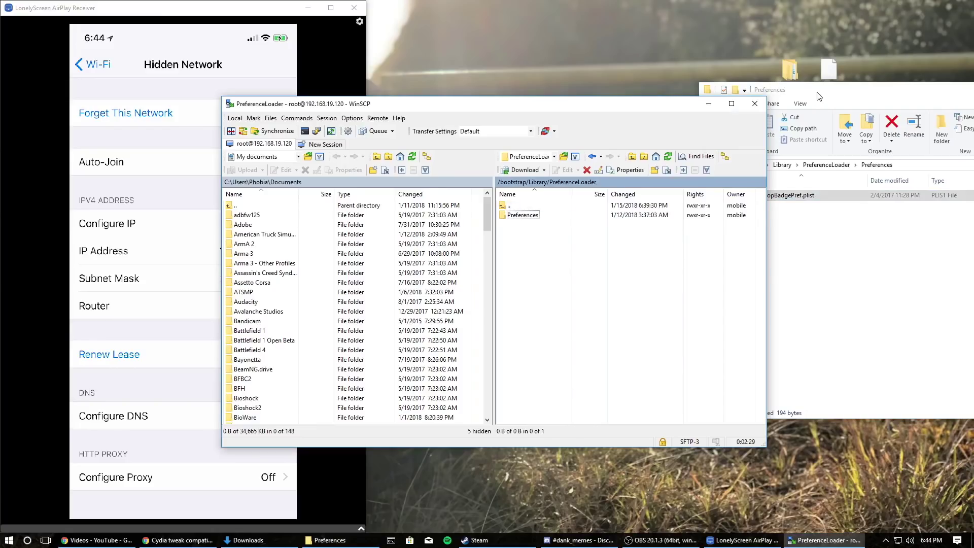
left_click(752, 104)
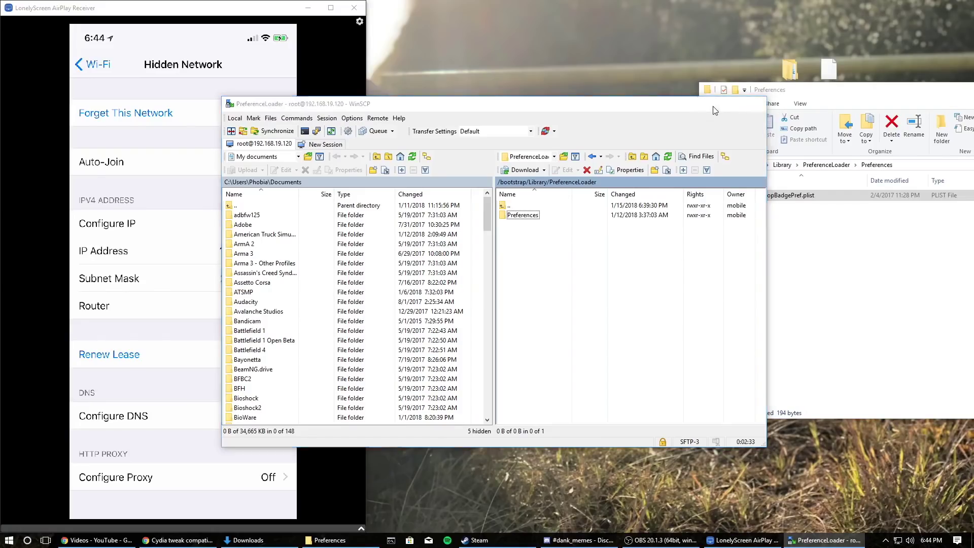
Step: Close the Preferences folder window and launch PuTTY from the Start search
left_click_drag(843, 95, 389, 95)
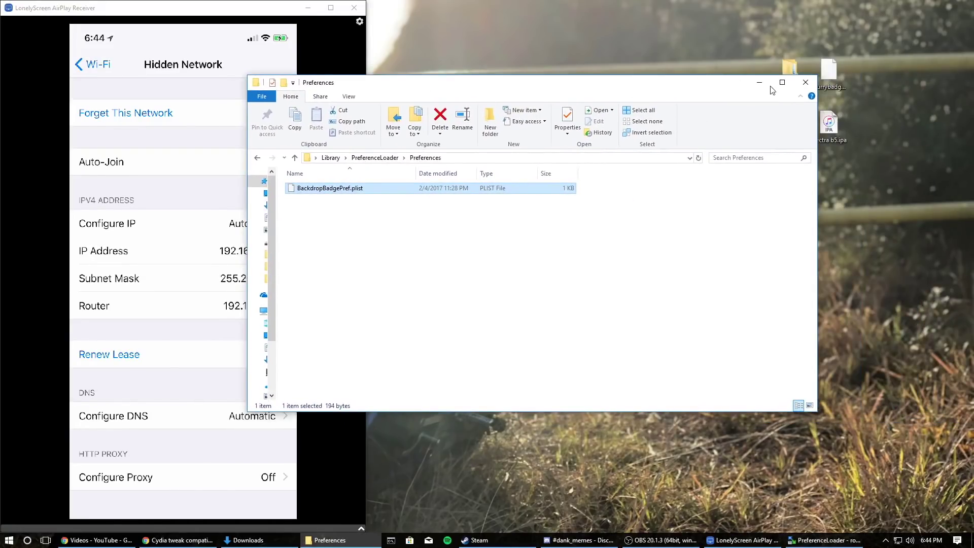
left_click(806, 83)
key("super")
type("putty")
key("Return")
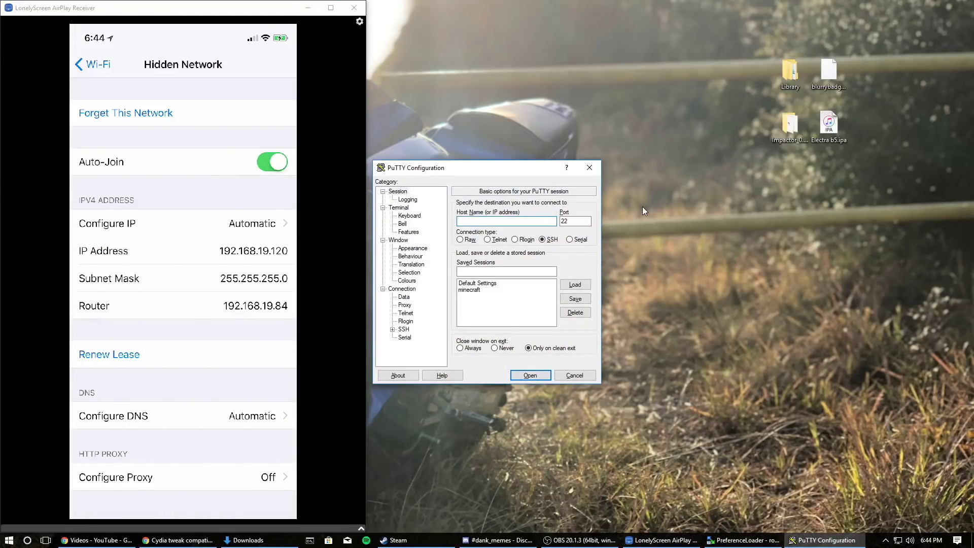
Step: Connect over SSH to host 192.168.19.120
left_click_drag(462, 167, 519, 163)
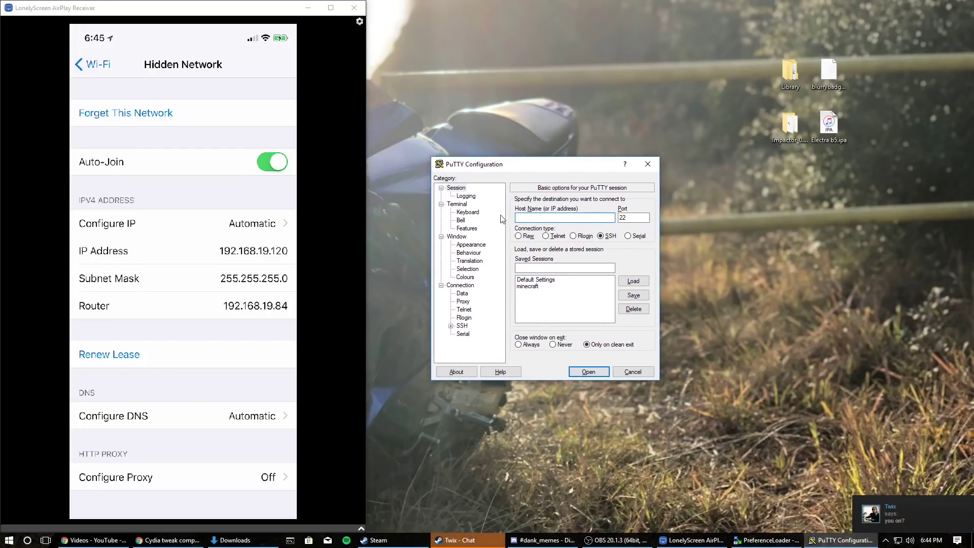
left_click(535, 216)
type("192.168.19.120")
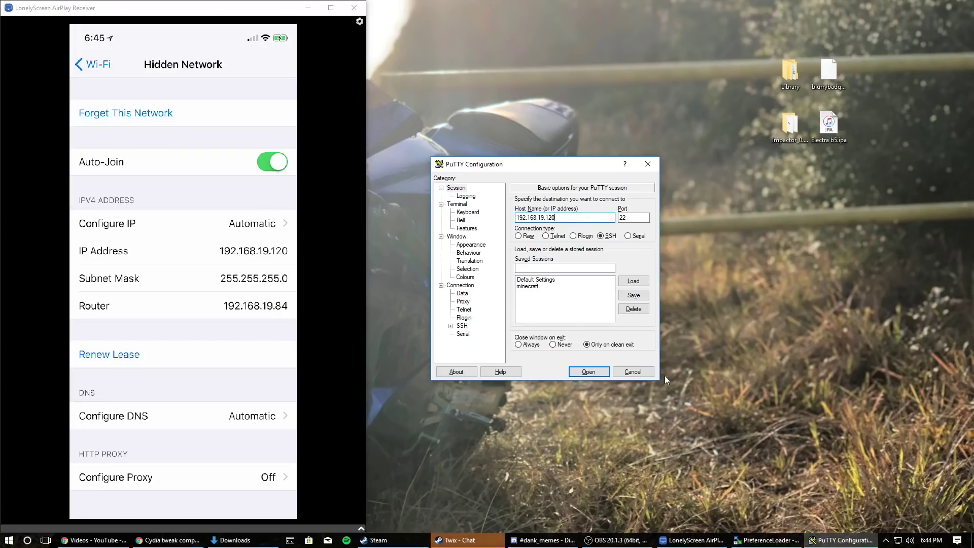
left_click(584, 374)
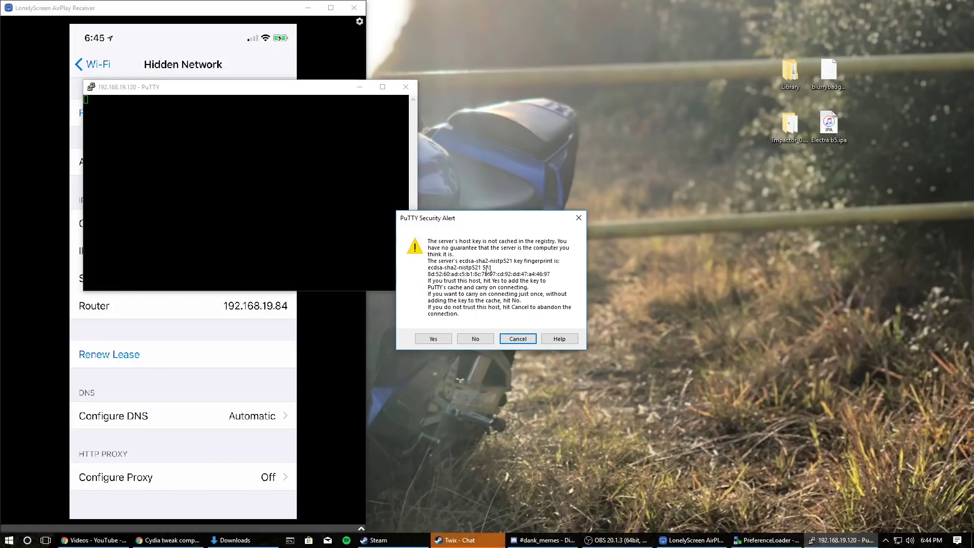
Step: Trust the iPhone's host key and log in as root
left_click(436, 337)
left_click_drag(228, 87, 624, 194)
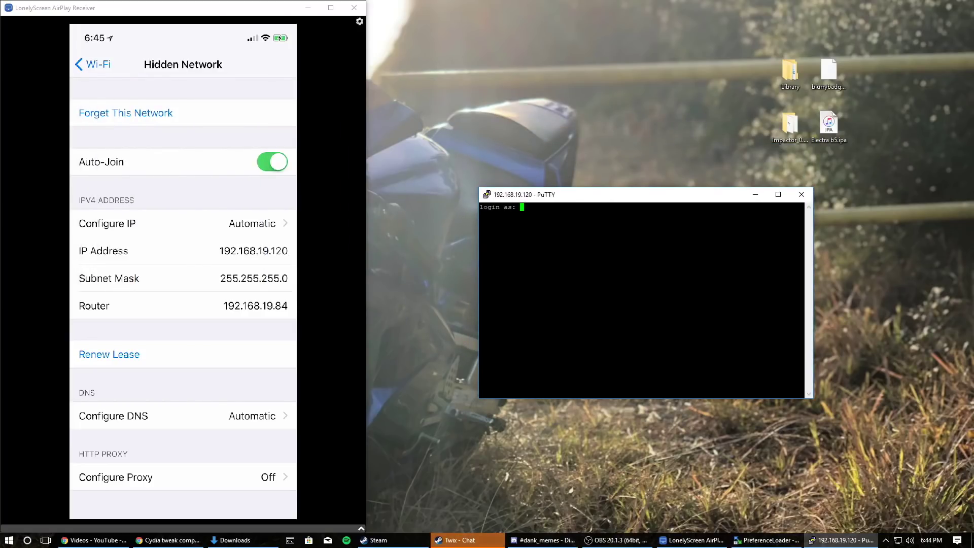
type("root")
key("Return")
key("Return")
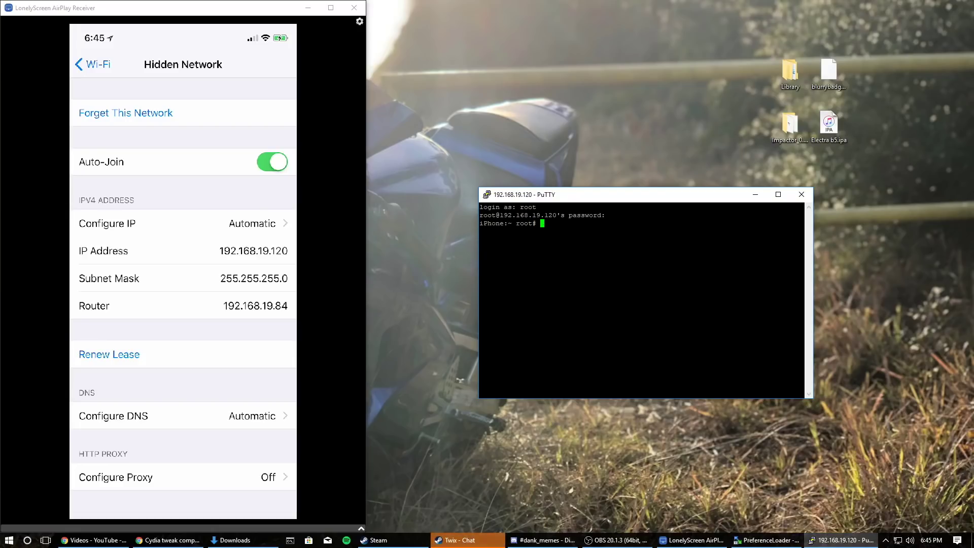
Step: Type passwd at the root prompt, after drafting and erasing killall -9 SpringBoard
left_click_drag(605, 195, 540, 187)
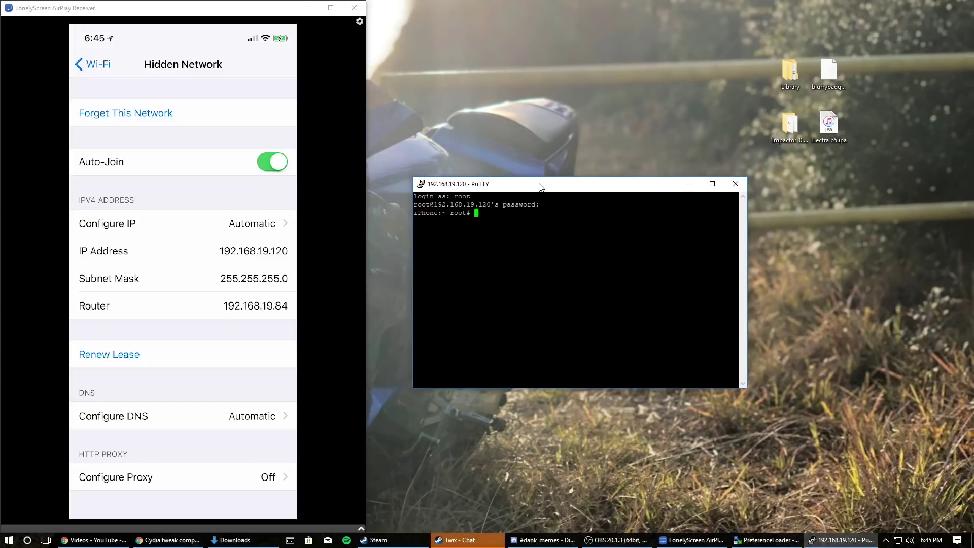
type("killal")
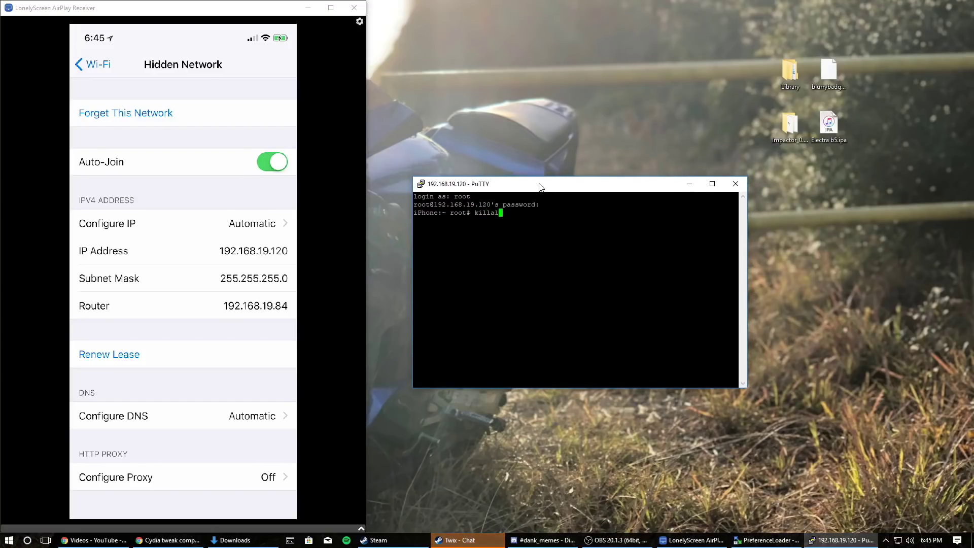
type("l -9 ")
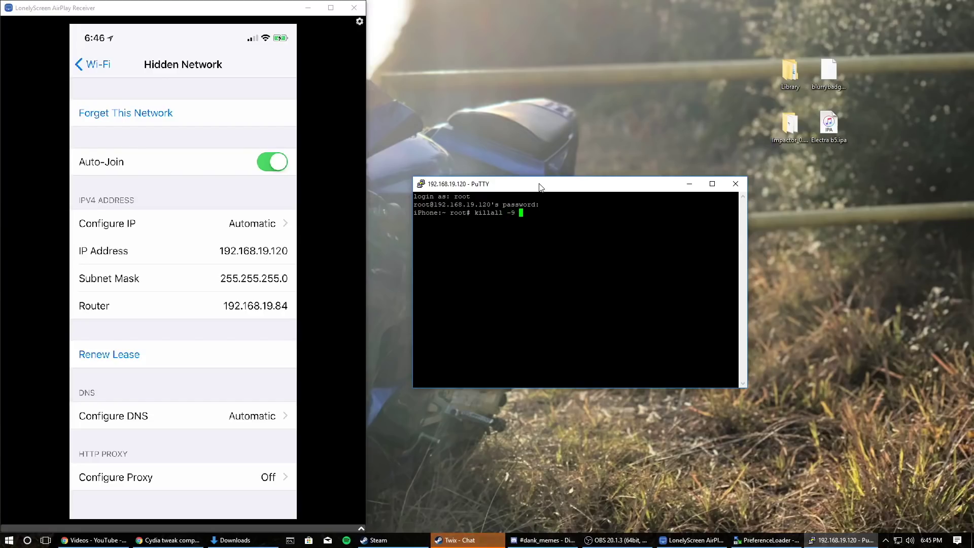
type("Sprint")
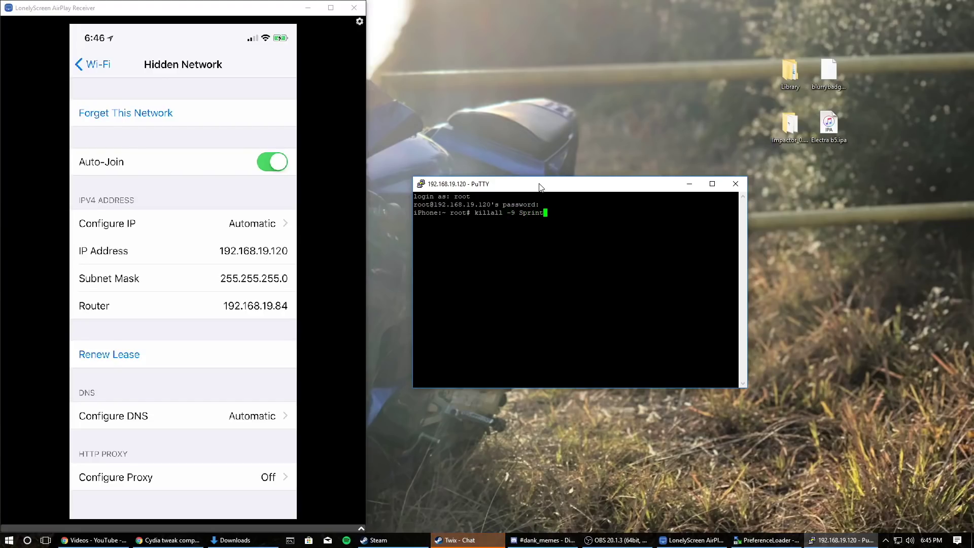
key("BackSpace")
type("gBoard")
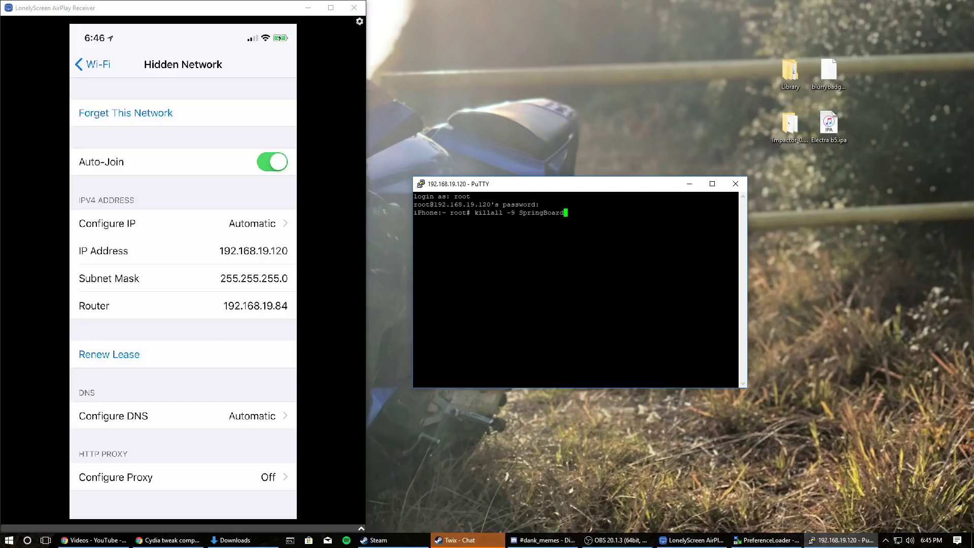
key("BackSpace")
key("BackSpace")
key("BackSpace")
key("BackSpace")
key("BackSpace")
key("BackSpace")
key("BackSpace")
key("BackSpace")
key("BackSpace")
key("BackSpace")
key("BackSpace")
key("BackSpace")
key("BackSpace")
key("BackSpace")
key("BackSpace")
key("BackSpace")
key("BackSpace")
key("BackSpace")
key("BackSpace")
key("BackSpace")
type("passwd")
Step: Run passwd, entering and confirming the new root password, re-entering it after a mismatch
key("Return")
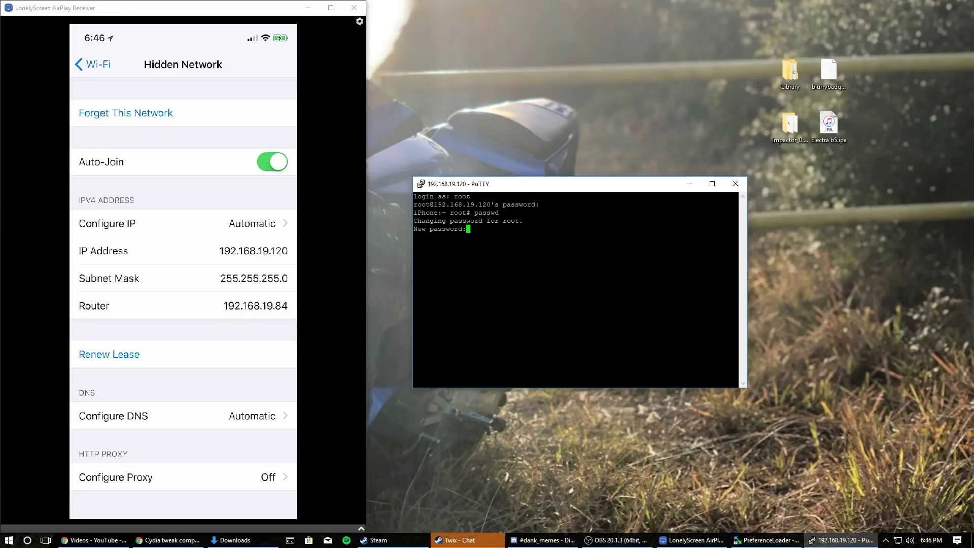
key("Return")
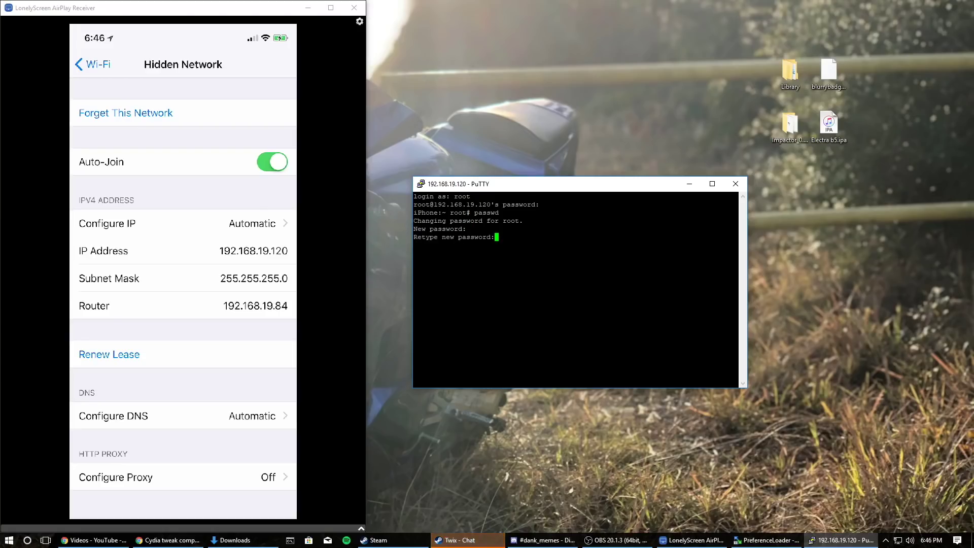
key("Return")
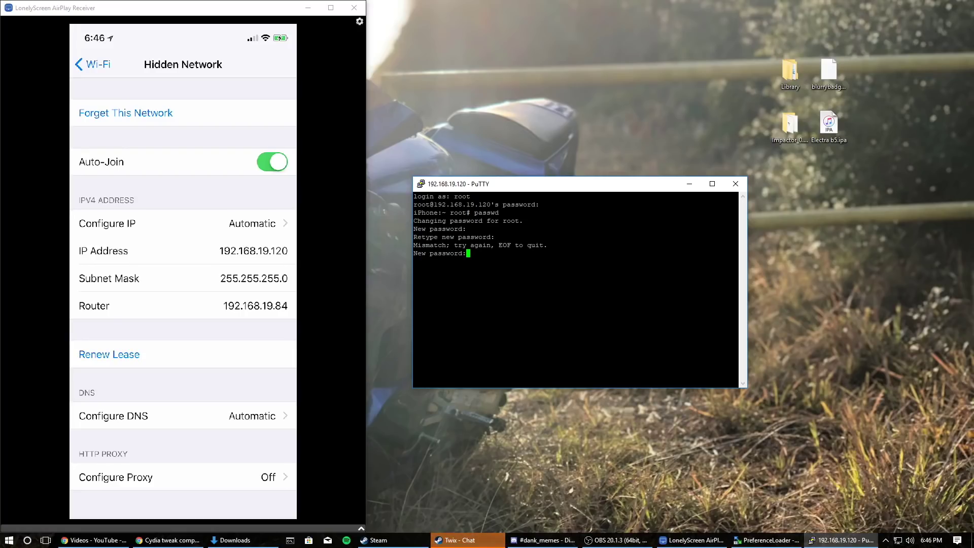
key("Return")
key("Return")
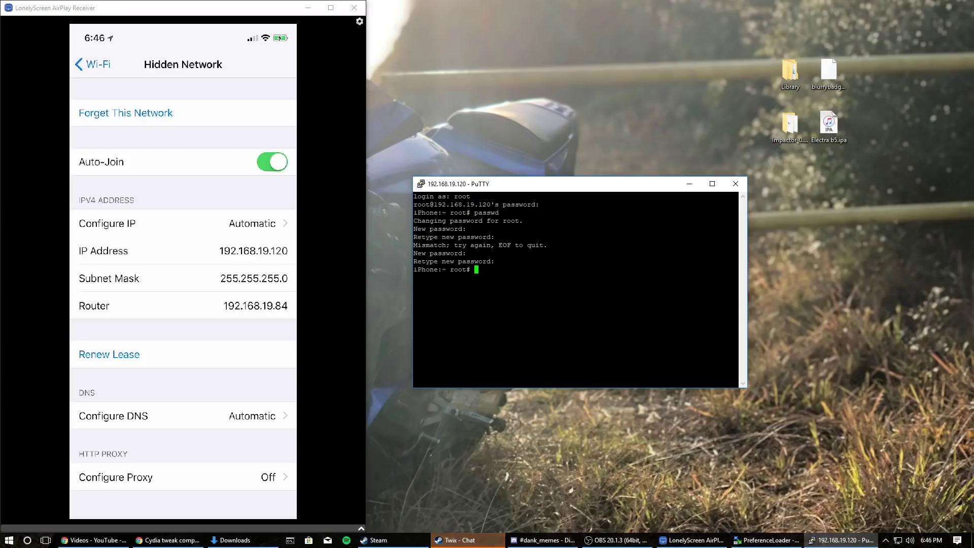
Step: Run killall -9 SpringBoard, fixing the typo, to restart the phone's home screen
type("kil")
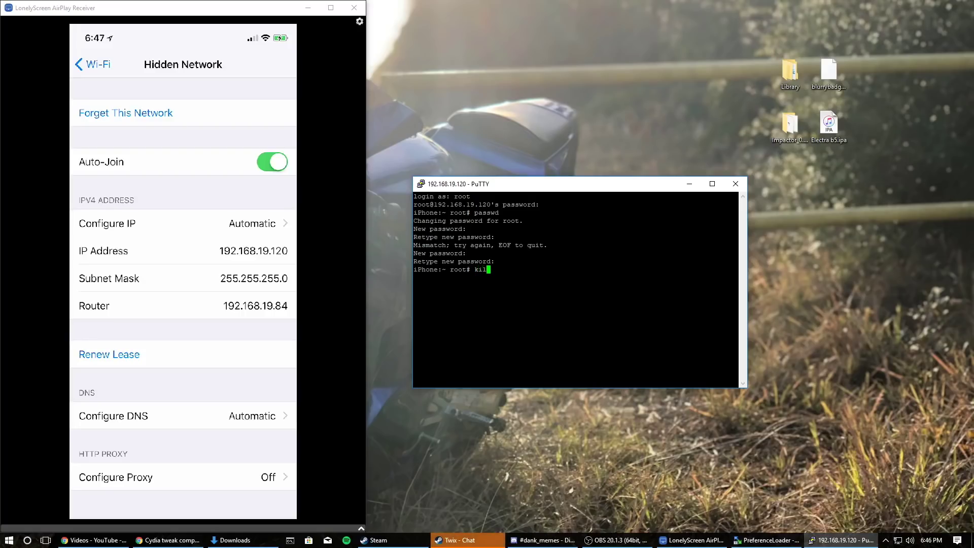
type("lall ")
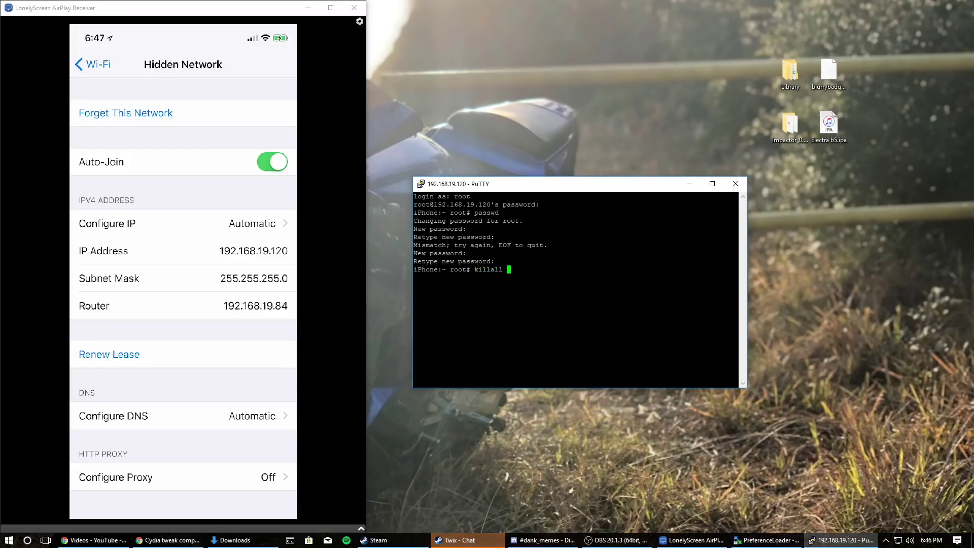
type("-9 SpringBoard")
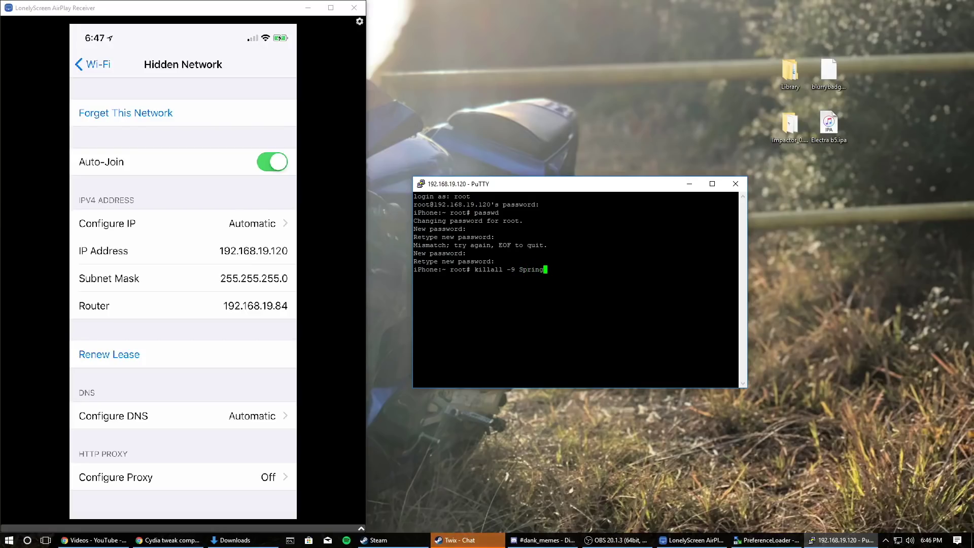
key("Return")
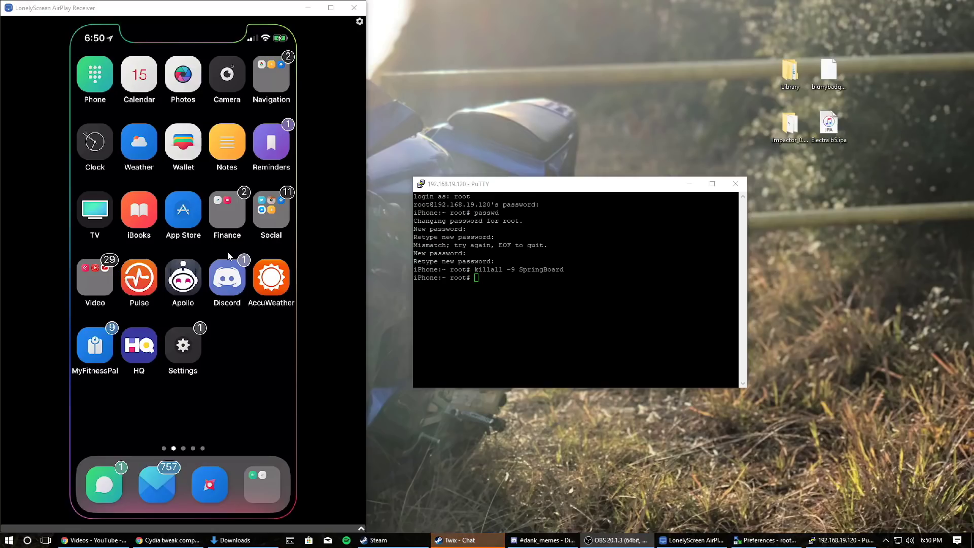
Step: Return to WinSCP, go up to /bootstrap/Library, and open SBInject
left_click(745, 539)
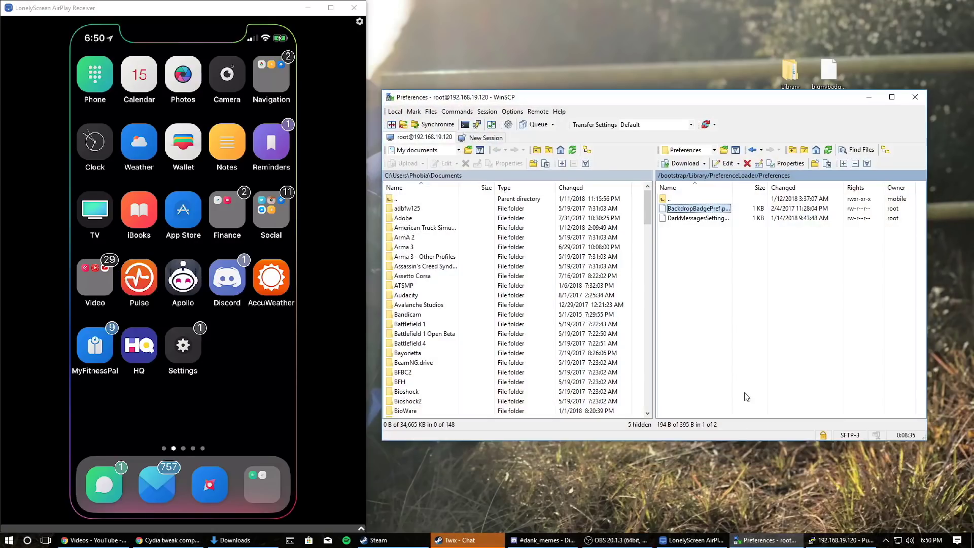
double_click(681, 200)
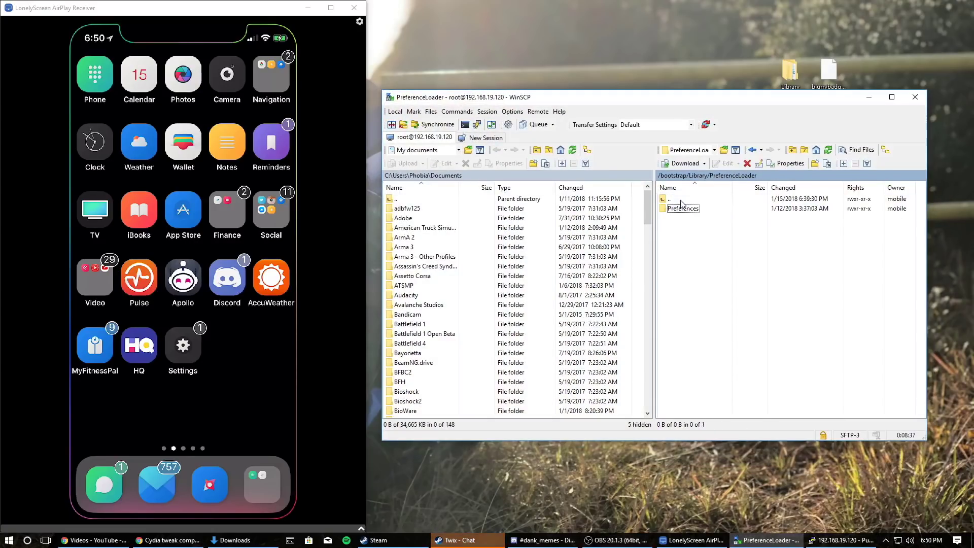
double_click(681, 201)
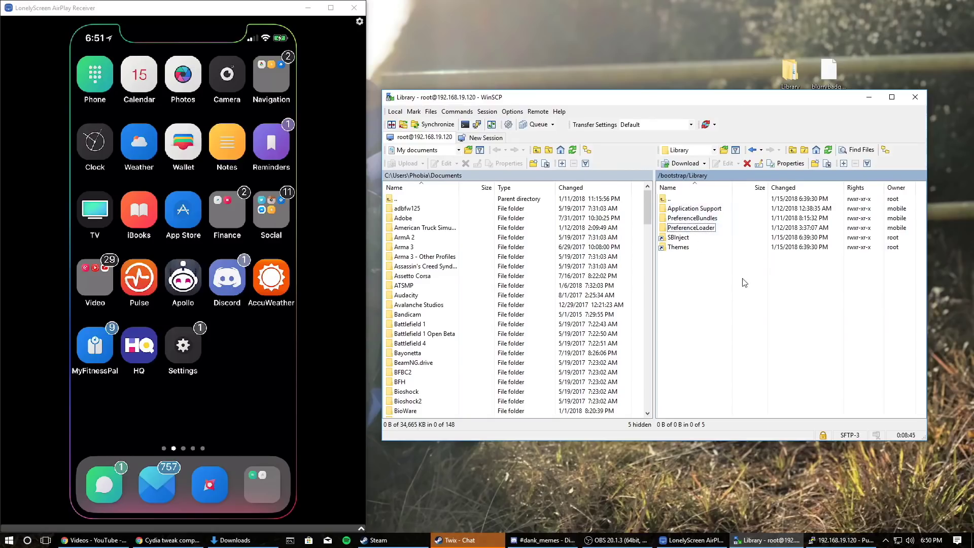
left_click_drag(754, 316, 717, 294)
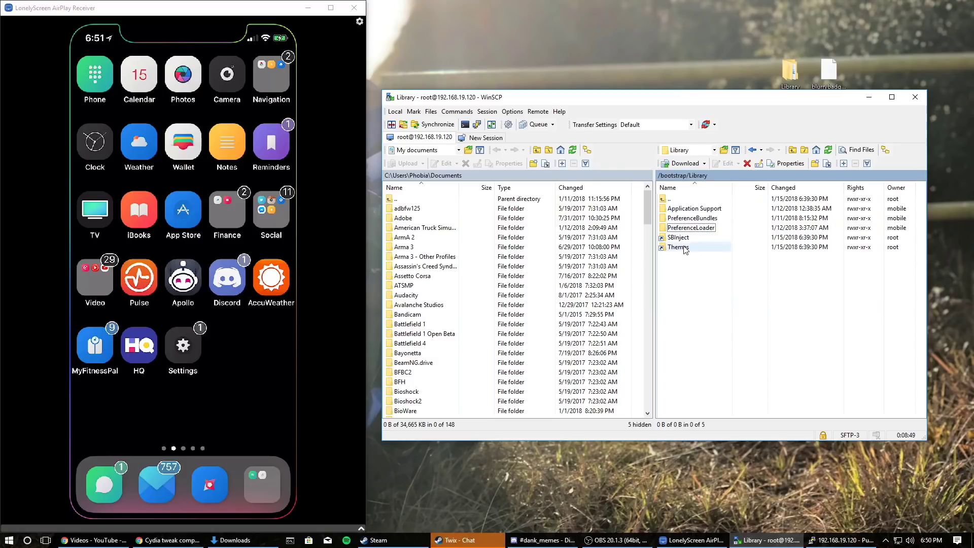
left_click(685, 238)
double_click(685, 238)
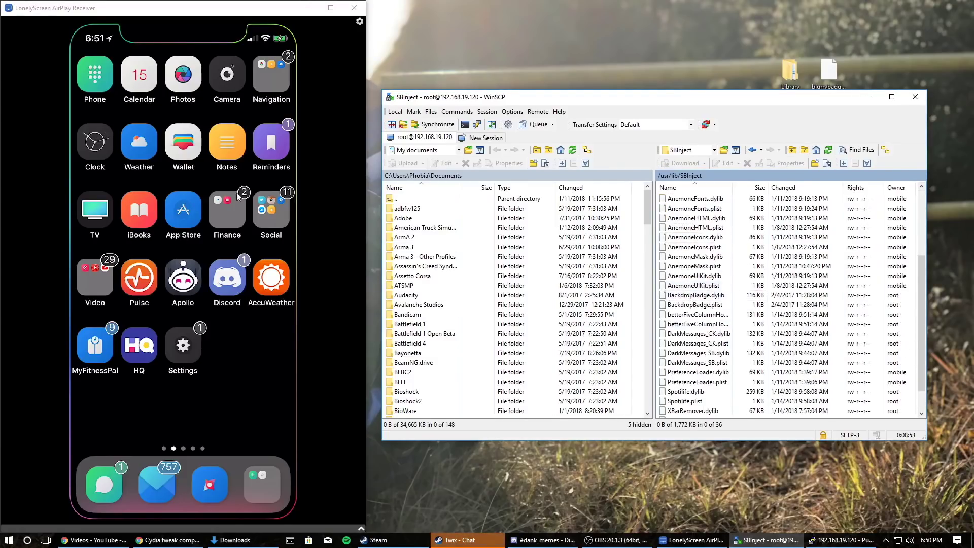
Step: Select BackdropBadge.dylib and .plist, start deleting them but cancel, then go back to Library
left_click(704, 297)
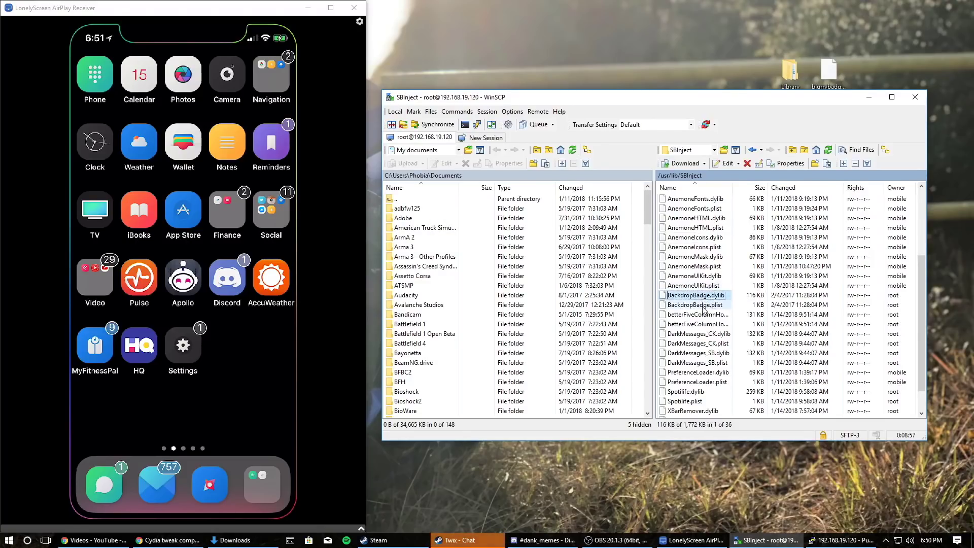
left_click(702, 305, "shift")
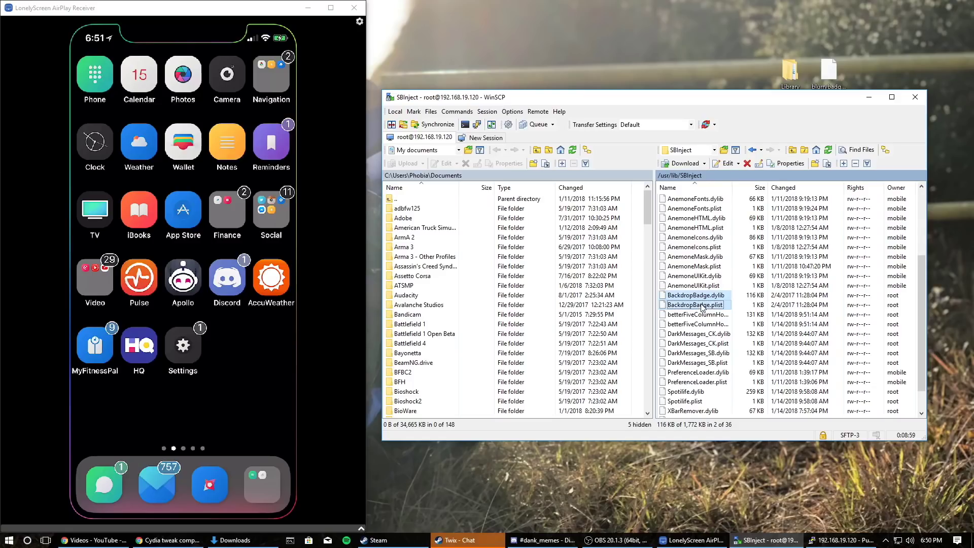
key("Delete")
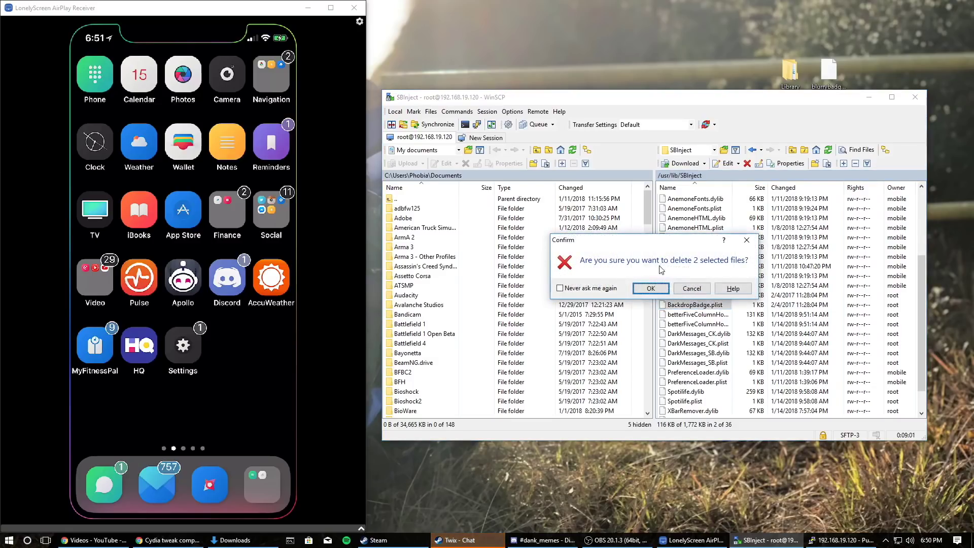
left_click(692, 288)
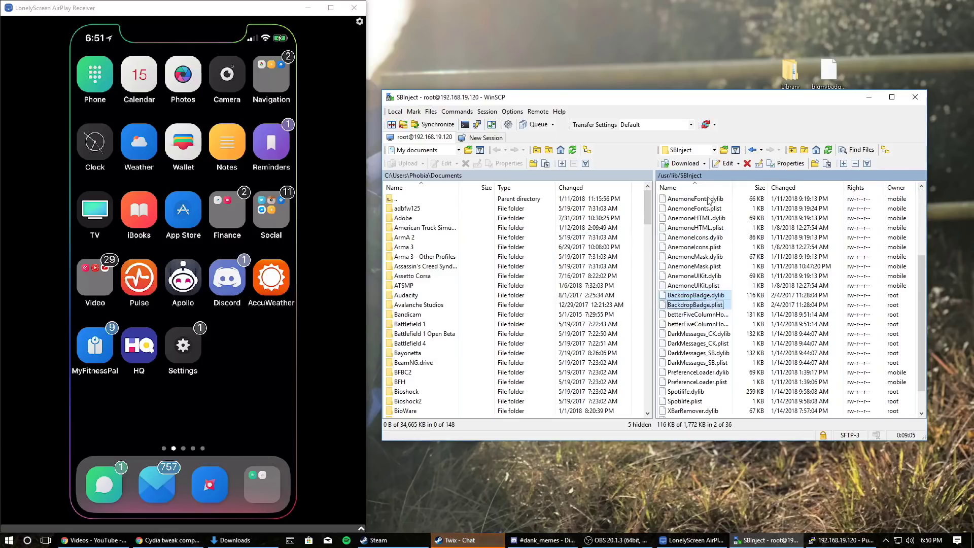
key("Delete")
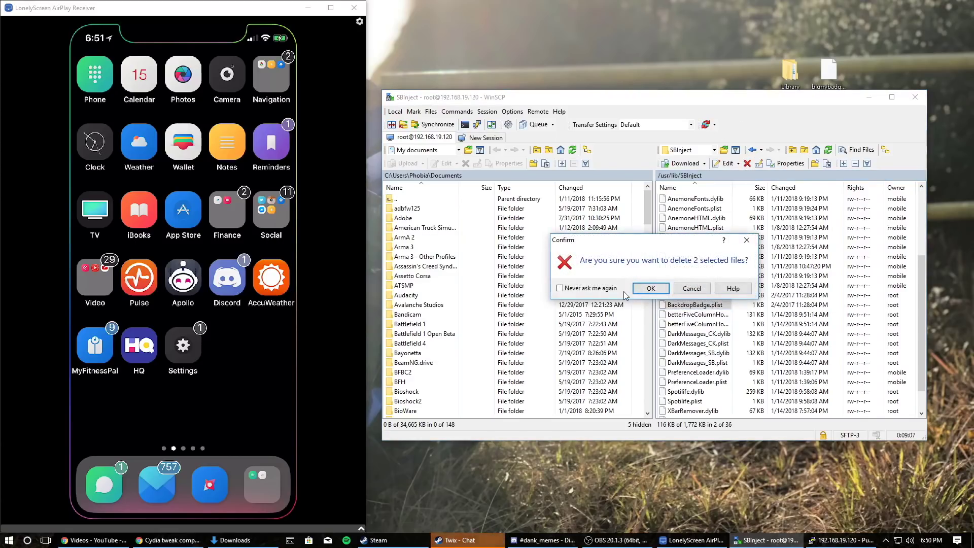
left_click(692, 288)
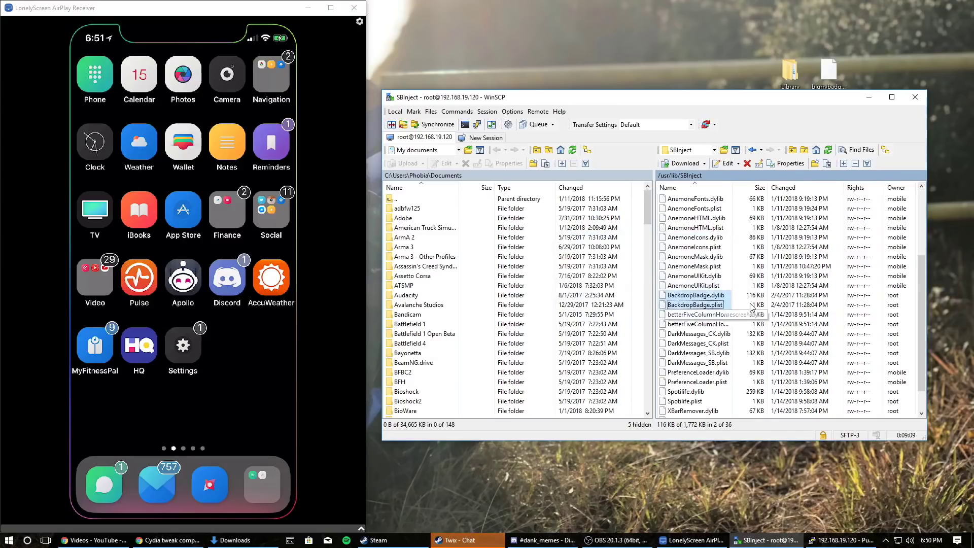
left_click(751, 307)
scroll(751, 307, "up", 1)
scroll(752, 307, "up", 3)
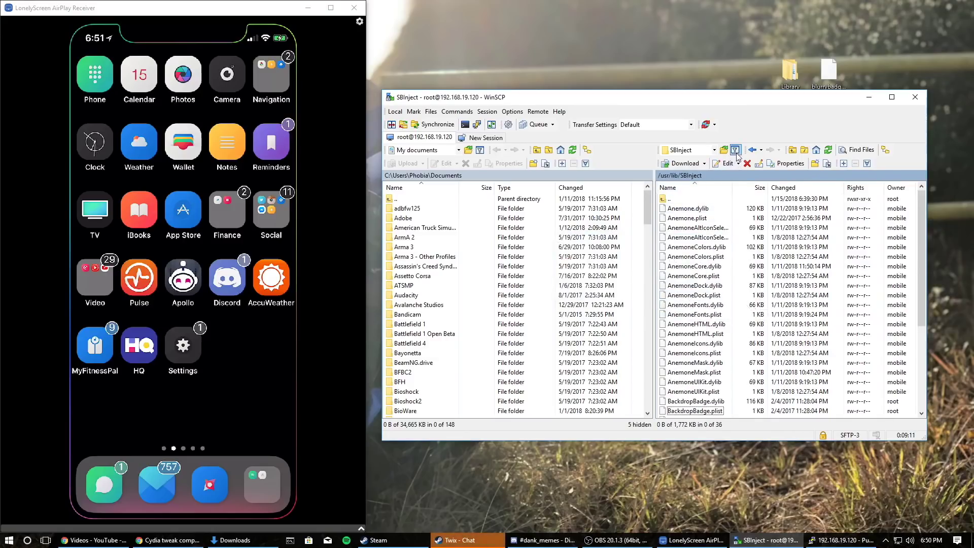
left_click(752, 150)
Step: In PreferenceBundles, select BackdropBadgePref.bundle, start deleting it but cancel, then go up
double_click(693, 218)
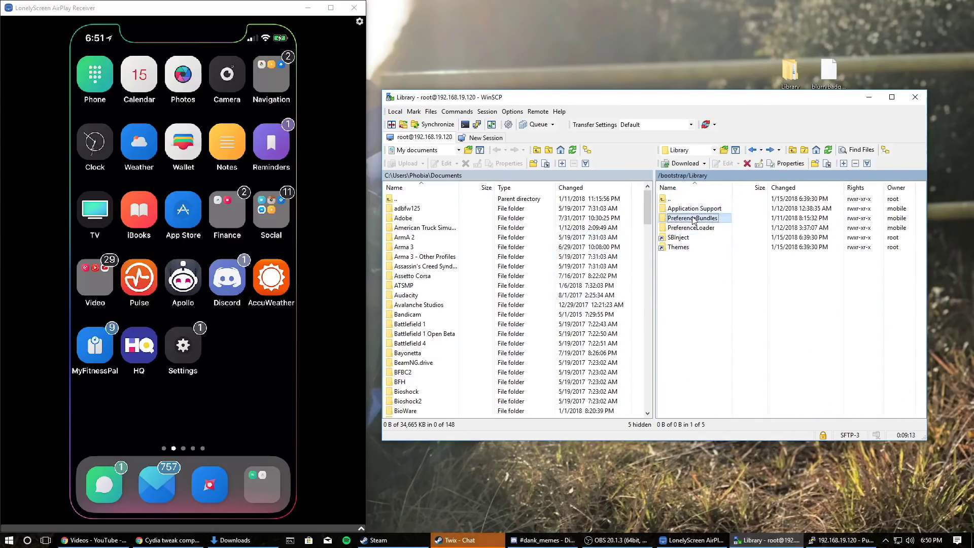
left_click(698, 209)
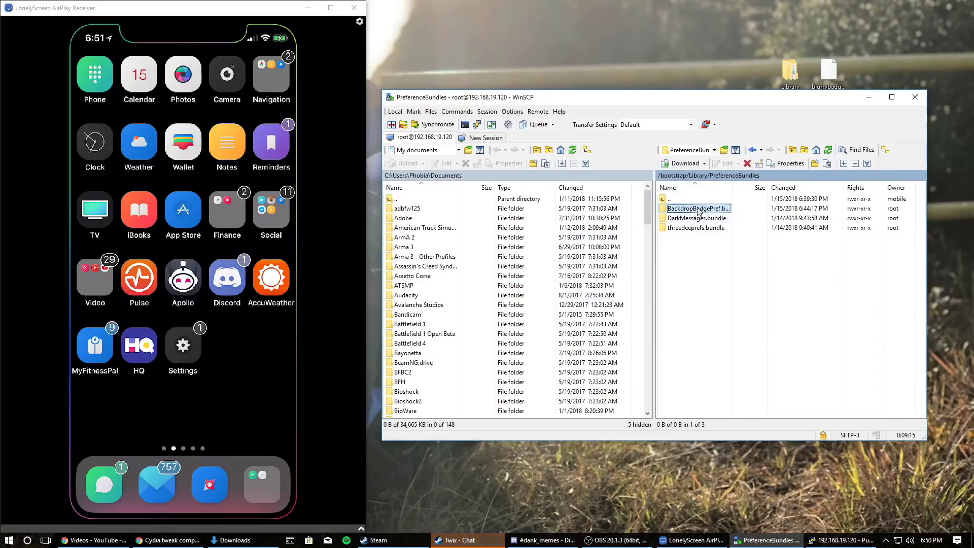
key("Delete")
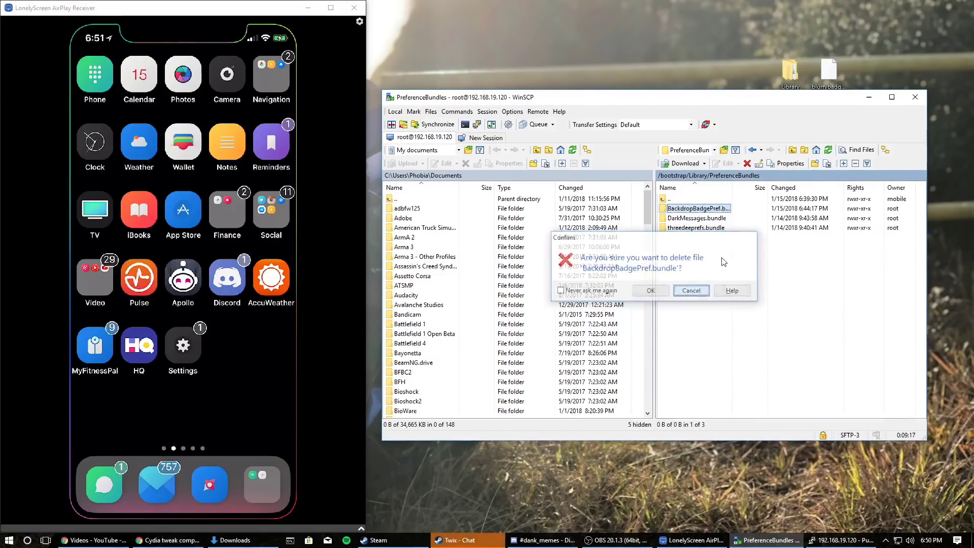
key("Return")
key("BackSpace")
Step: In PreferenceLoader/Preferences, select BackdropBadgePref.plist, cancel its deletion, and minimise PuTTY
double_click(690, 228)
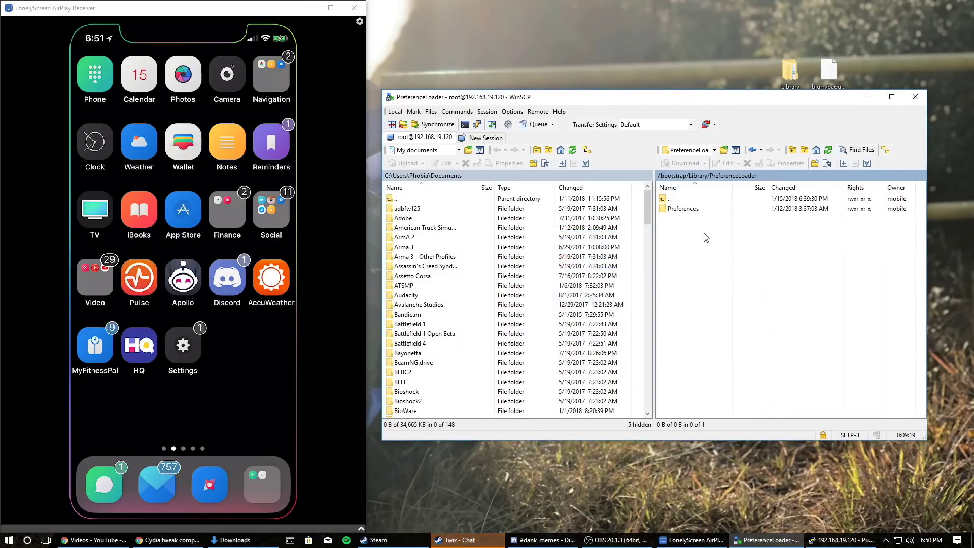
double_click(690, 211)
left_click(690, 212)
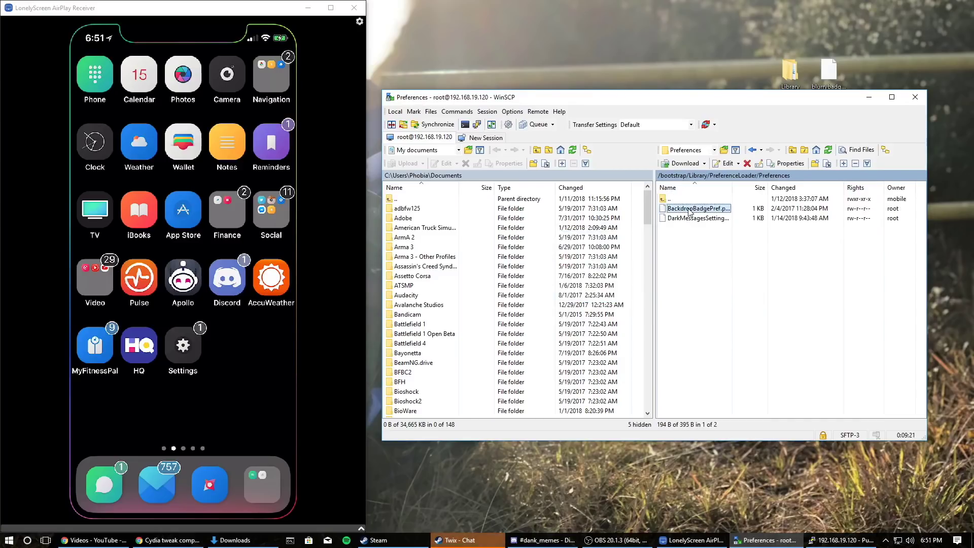
key("Delete")
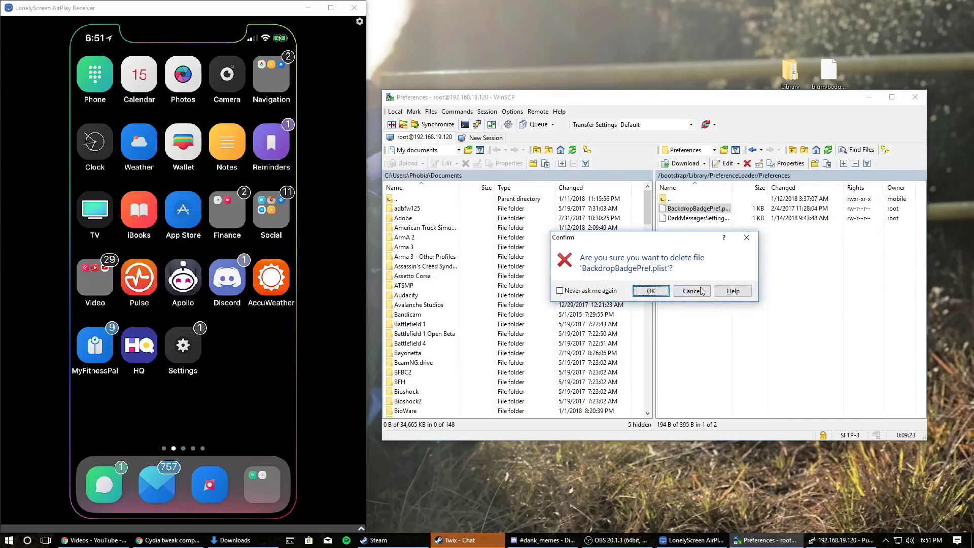
left_click(702, 291)
key("alt+Tab")
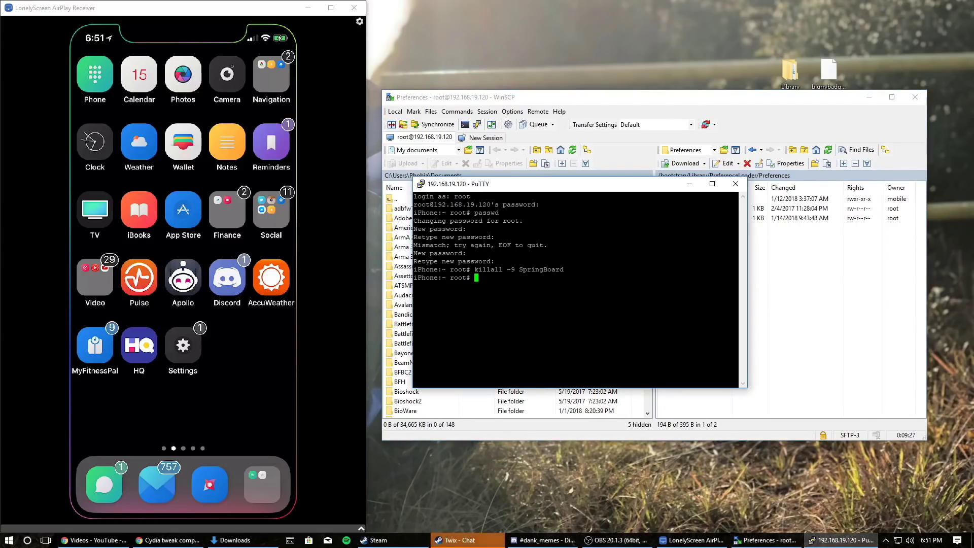
left_click(690, 184)
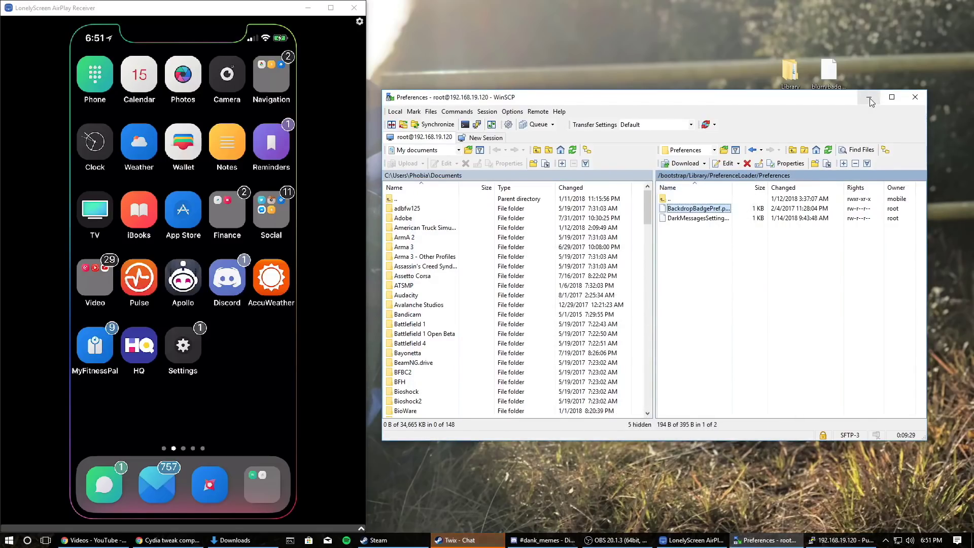
left_click(740, 243)
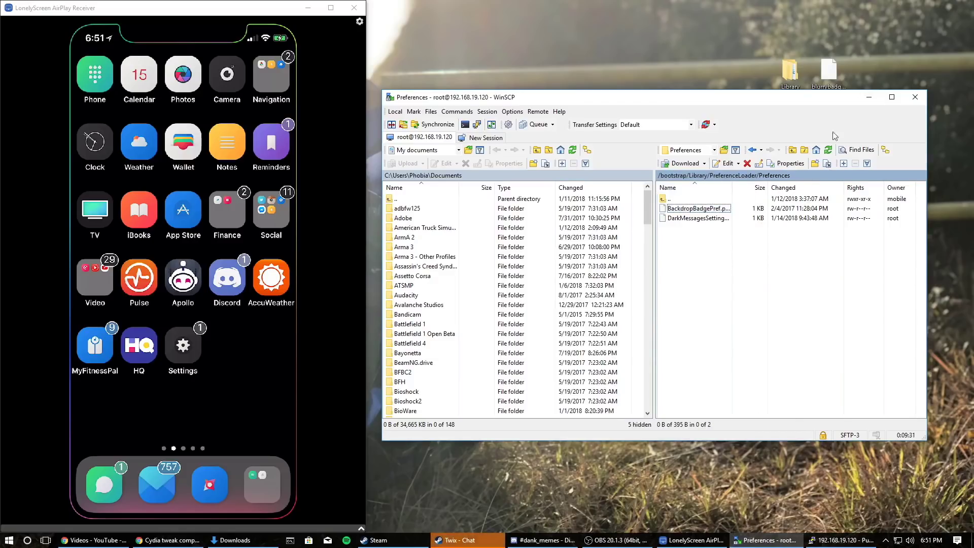